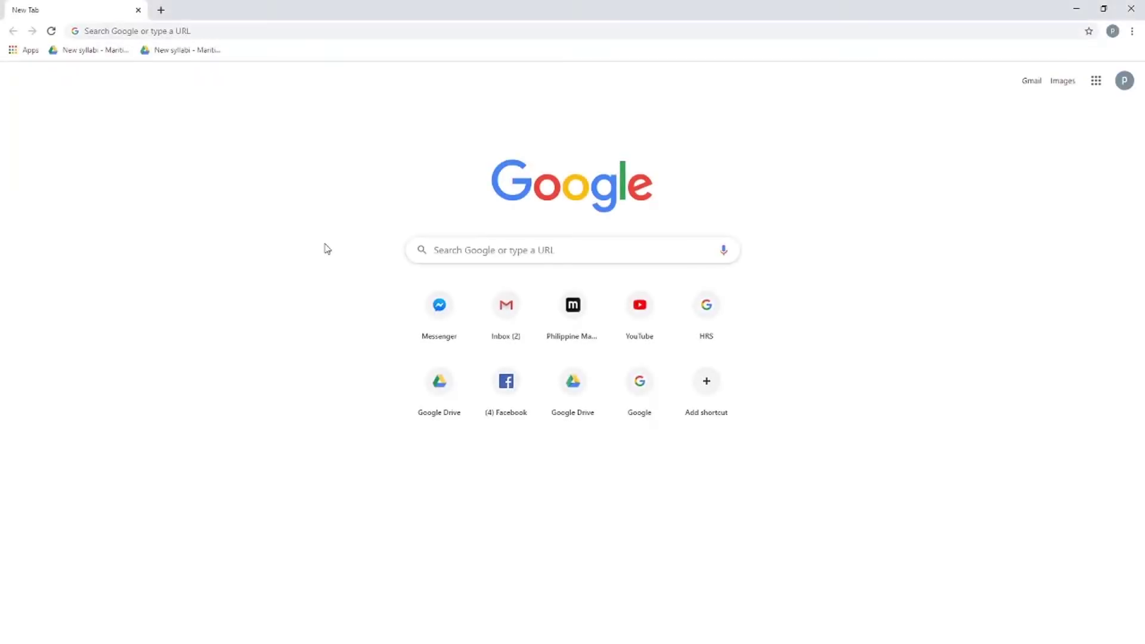
Load pmma.seaversity.com.ph in Chrome by accepting the address-bar autocompletion for 'pmm'
left_click(221, 27)
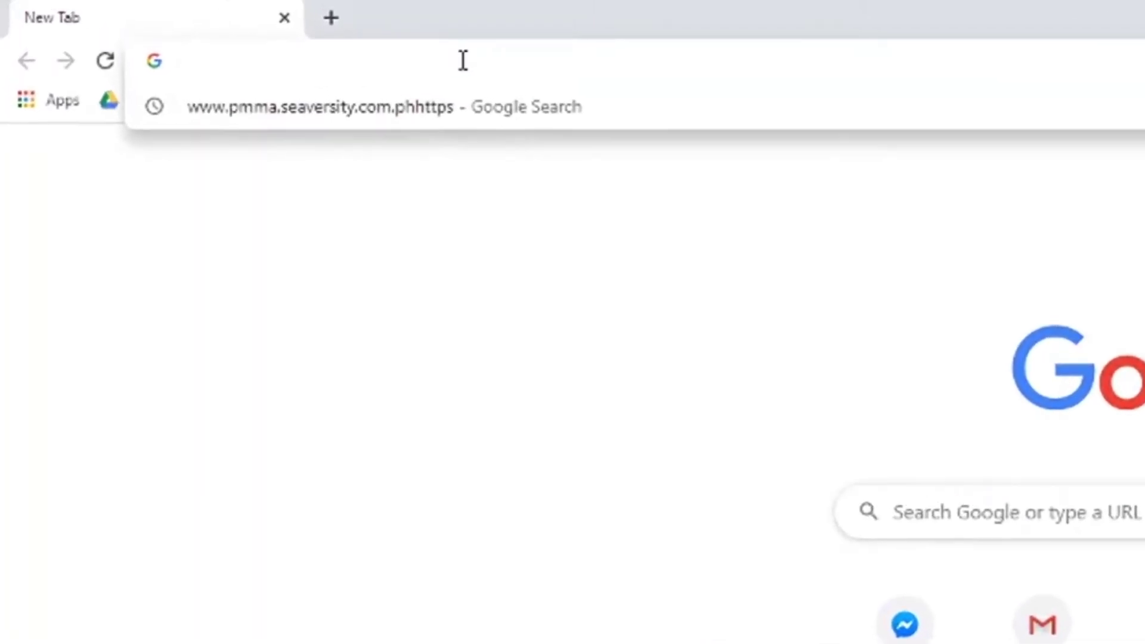
type("pmm")
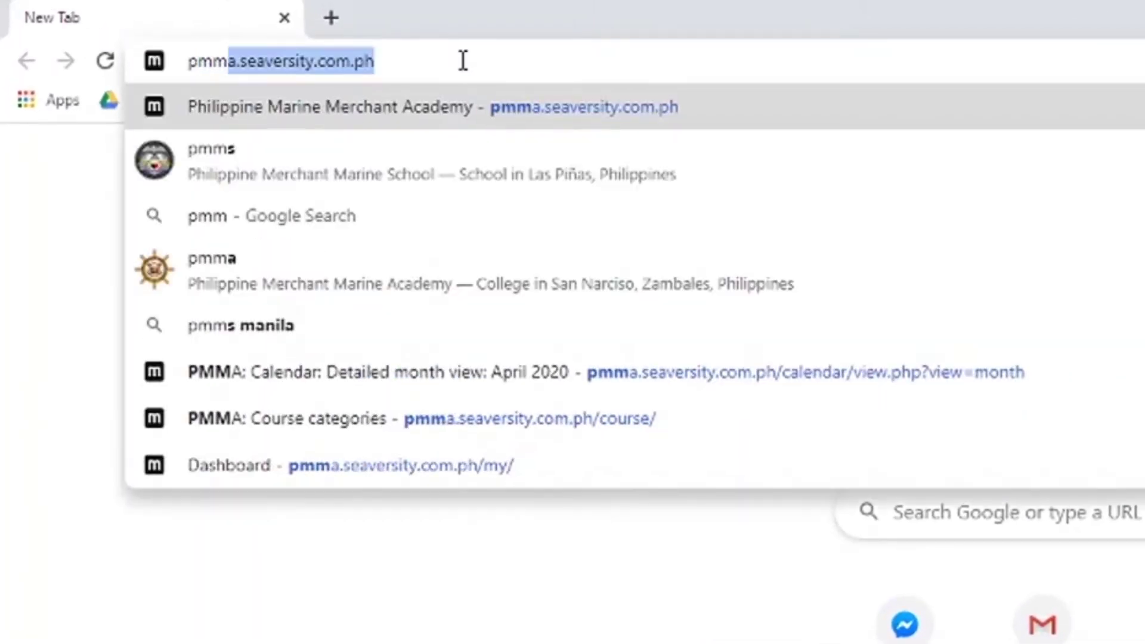
key("Right")
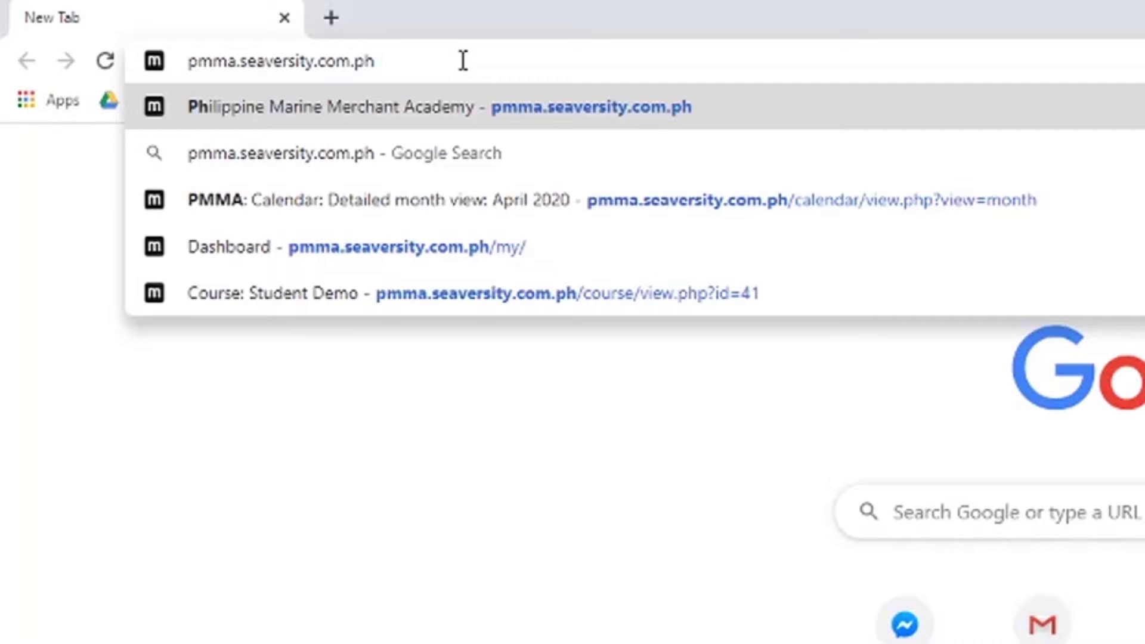
key("Return")
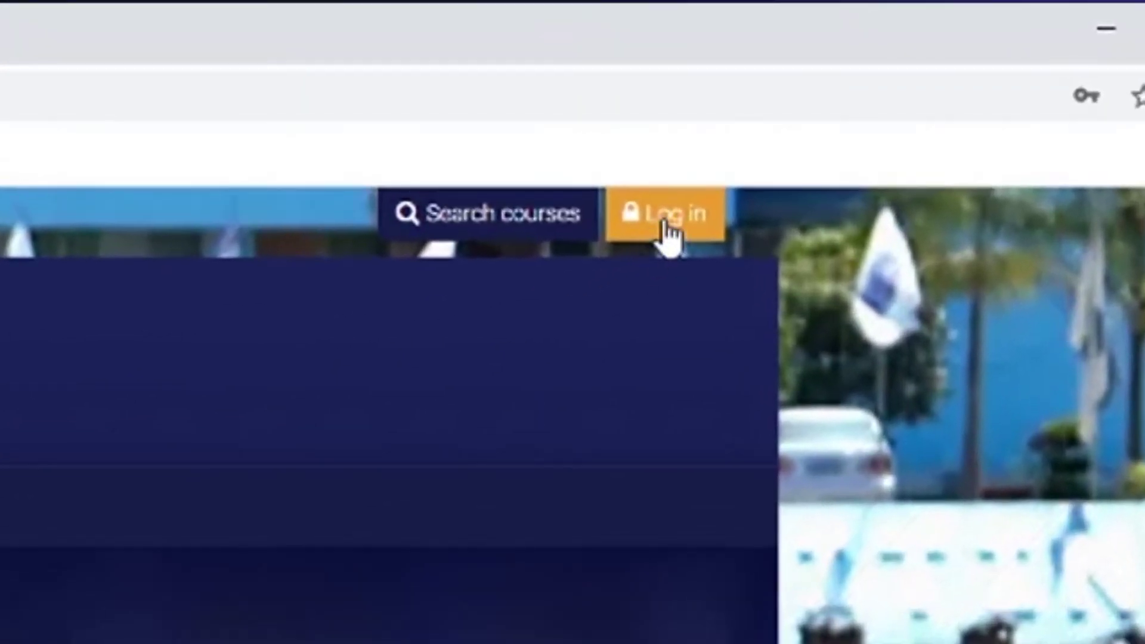
Log in to Moodle with the instructor account's username and password
left_click(745, 173)
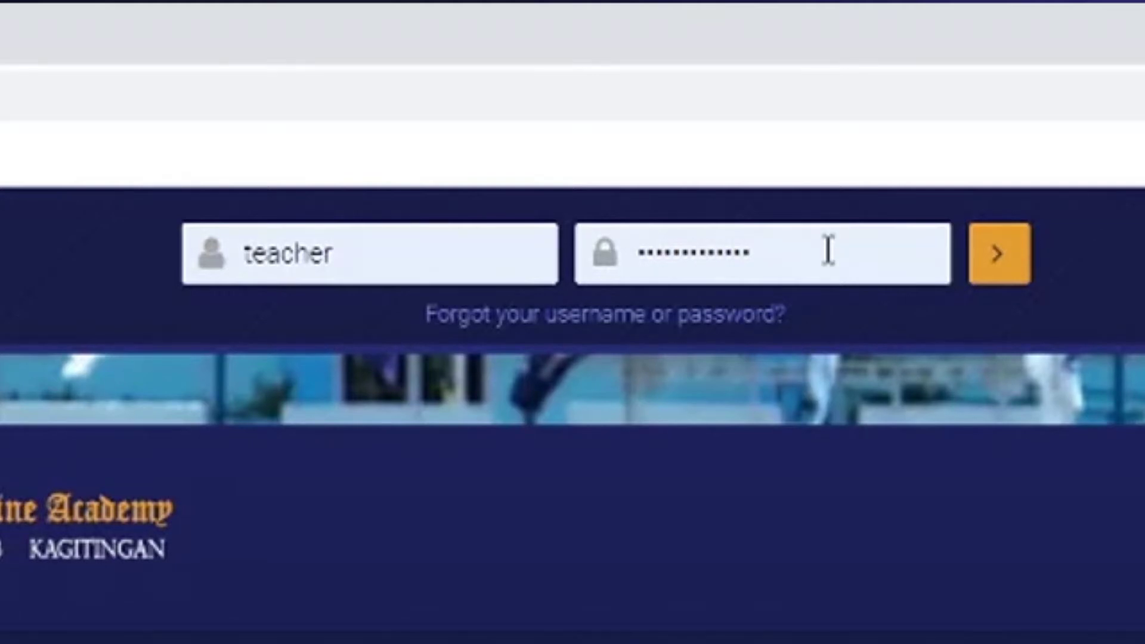
left_click(1010, 285)
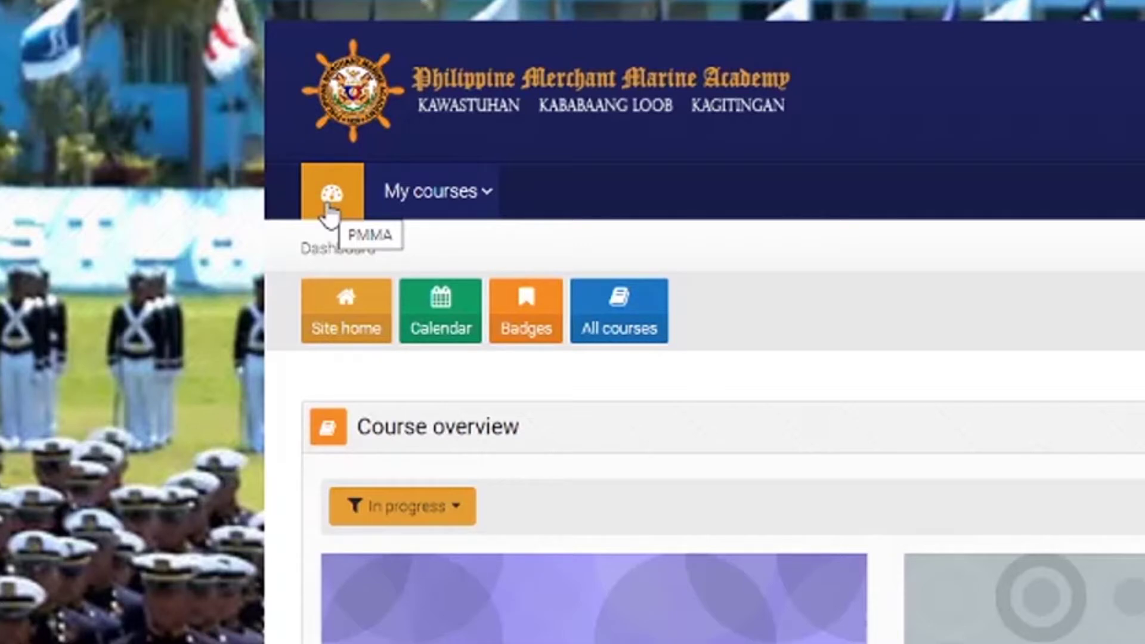
left_click(475, 197)
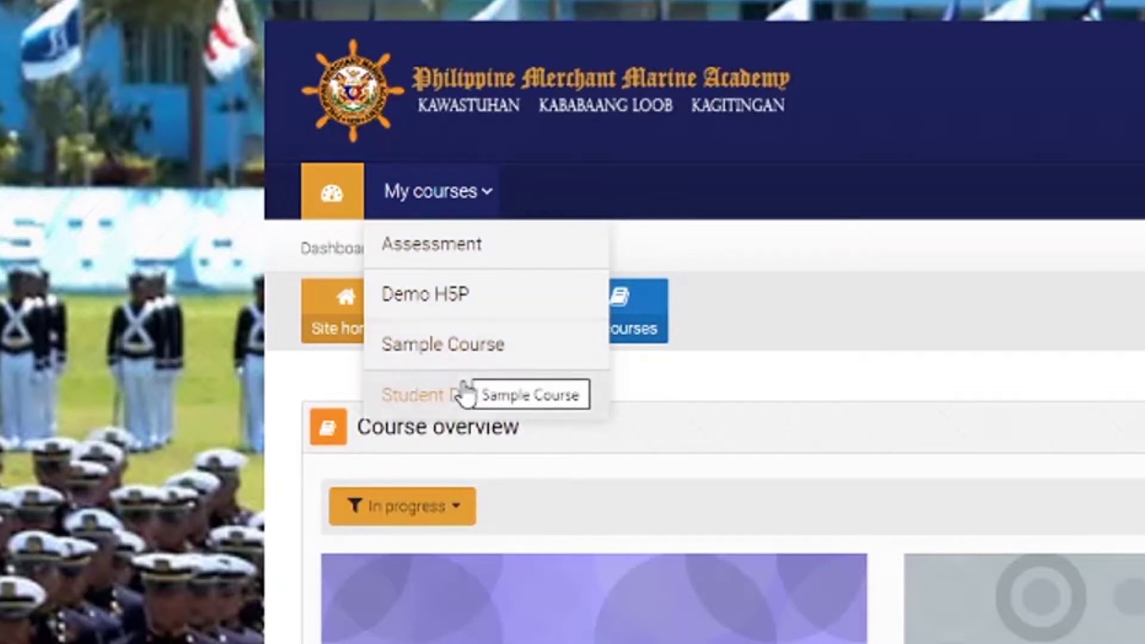
left_click(889, 299)
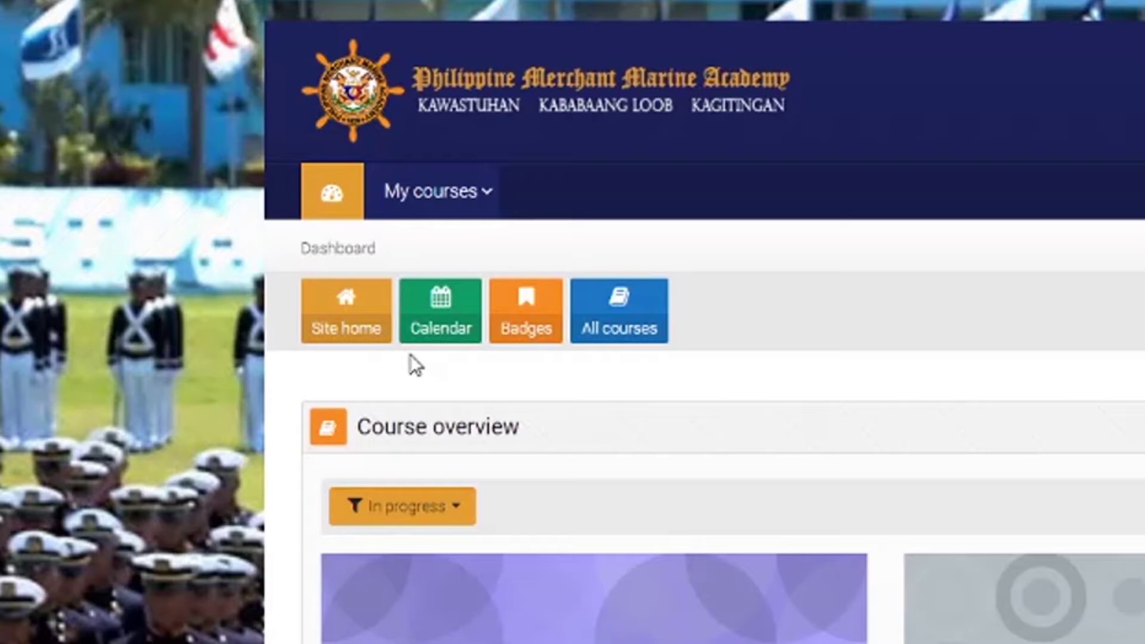
Go to Site home and scroll through its contents
left_click(341, 337)
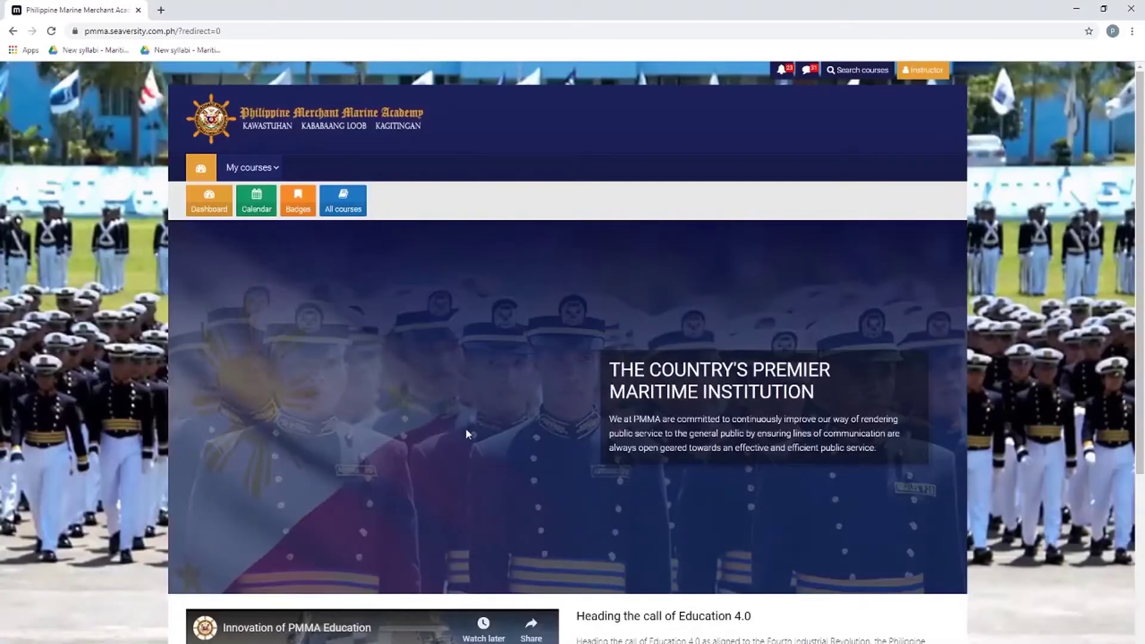
scroll(465, 434, "down", 5)
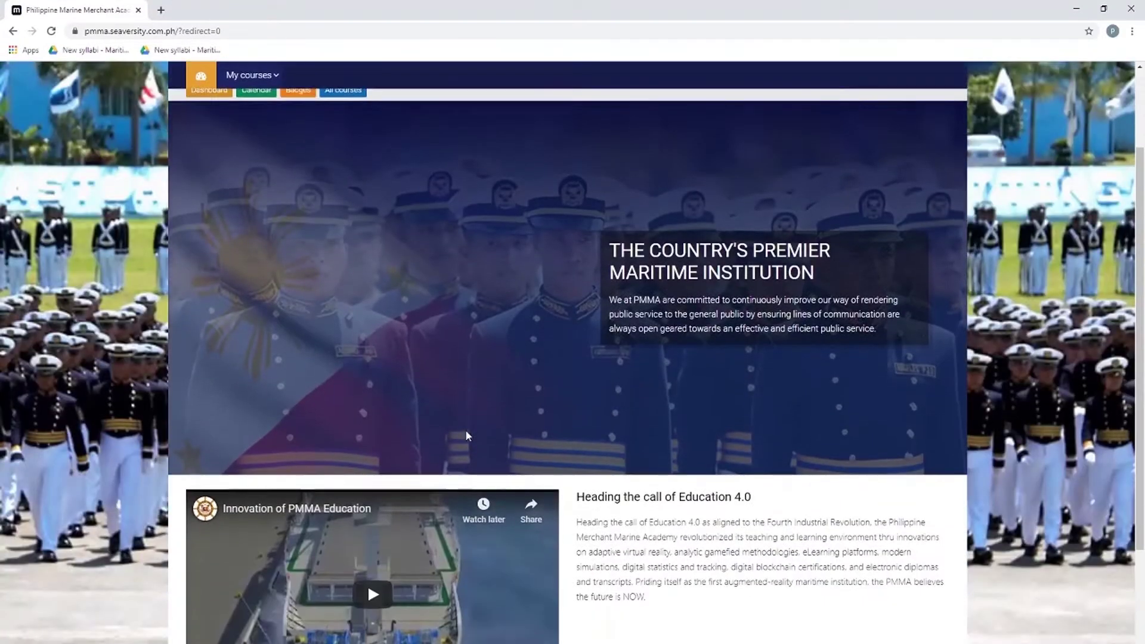
scroll(467, 435, "up", 5)
scroll(468, 430, "up", 1)
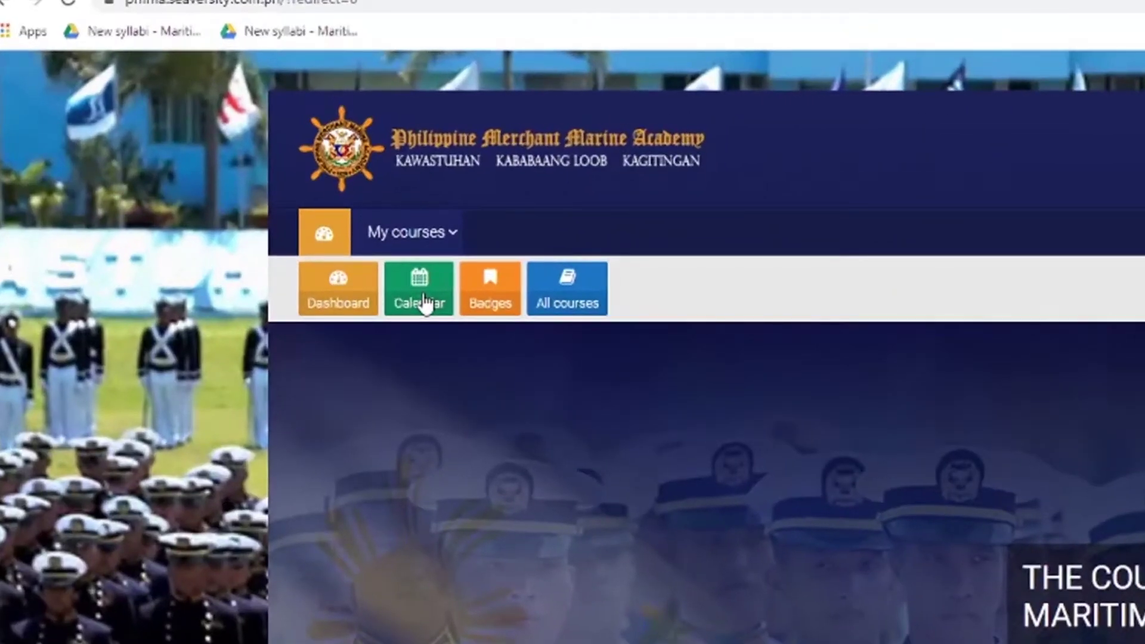
Open the Calendar month view showing April 2020 events
left_click(258, 206)
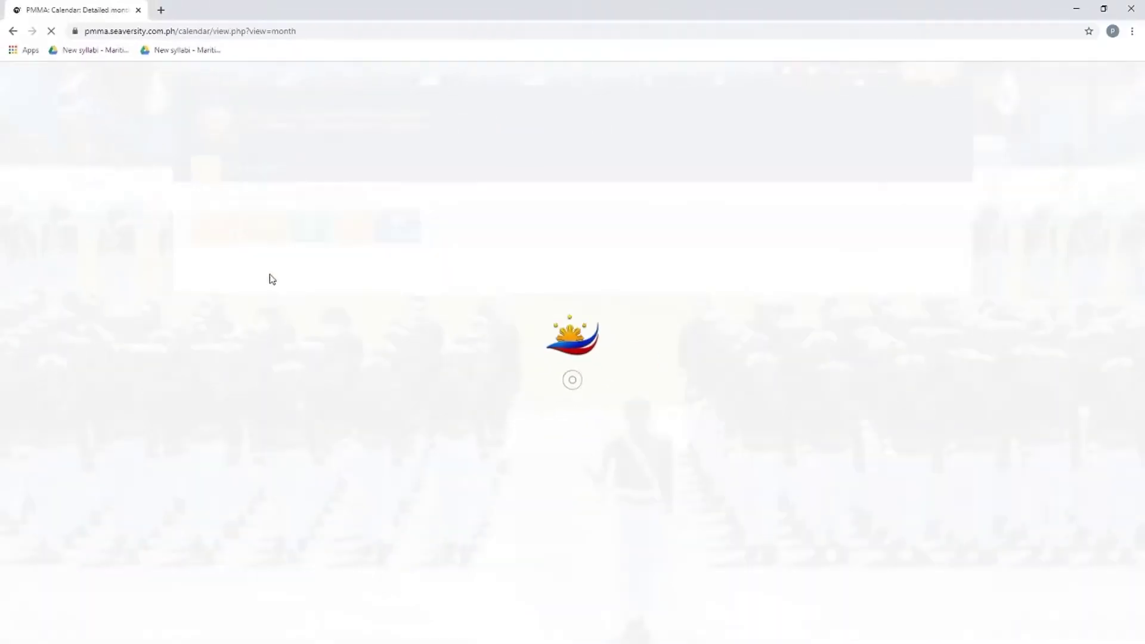
scroll(286, 317, "down", 3)
scroll(285, 316, "up", 4)
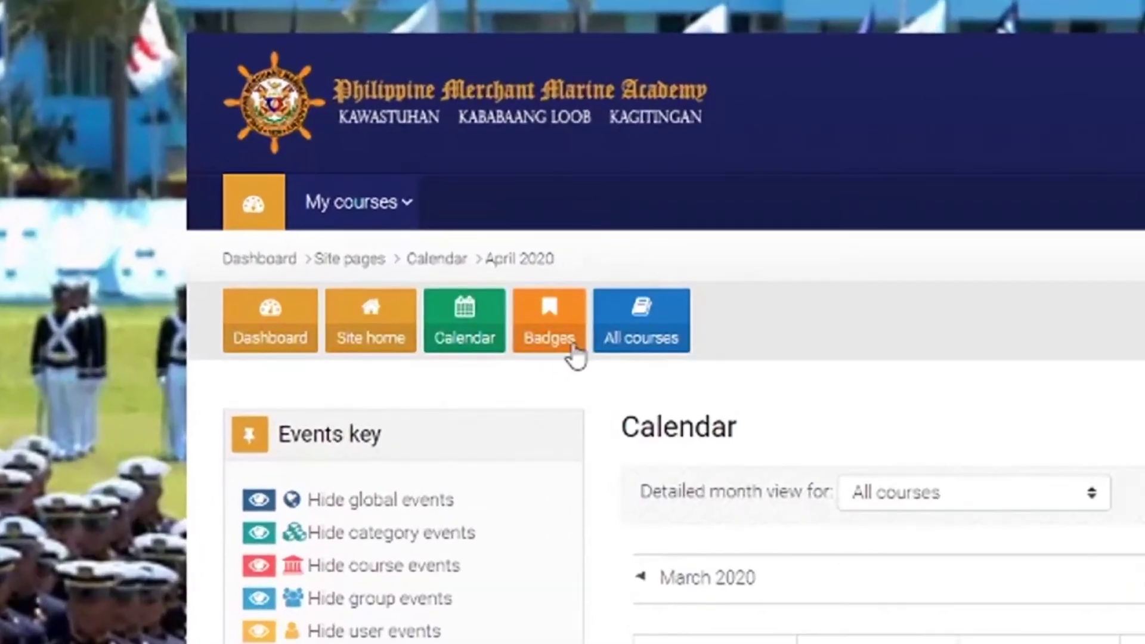
Visit the Badges page and the All courses category list, then return to the Dashboard
left_click(569, 348)
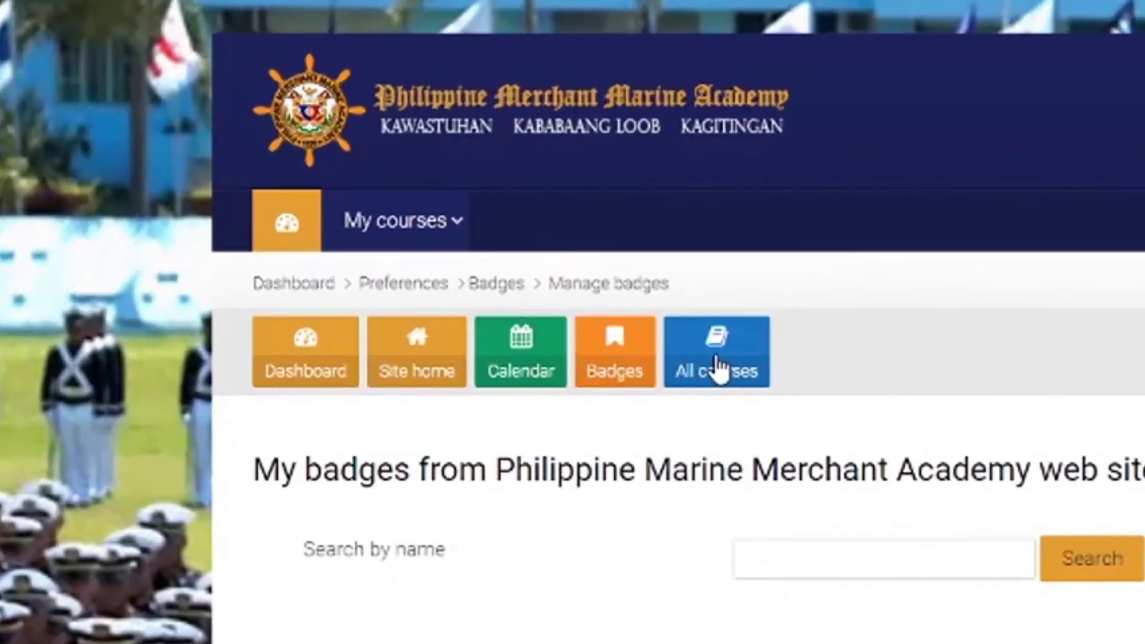
left_click(396, 229)
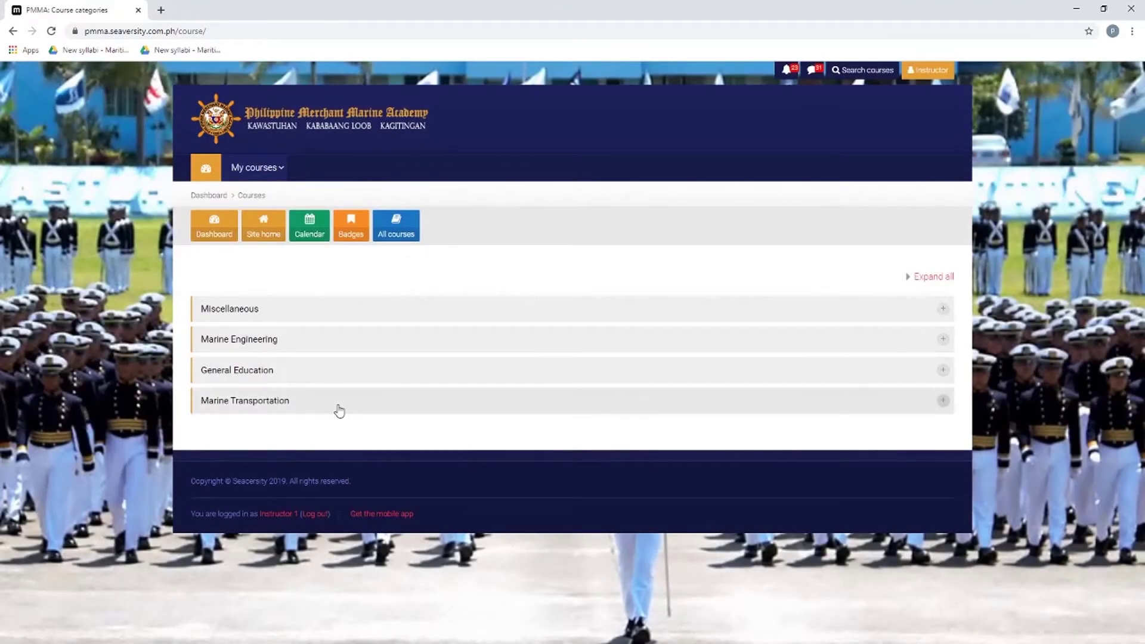
left_click(206, 176)
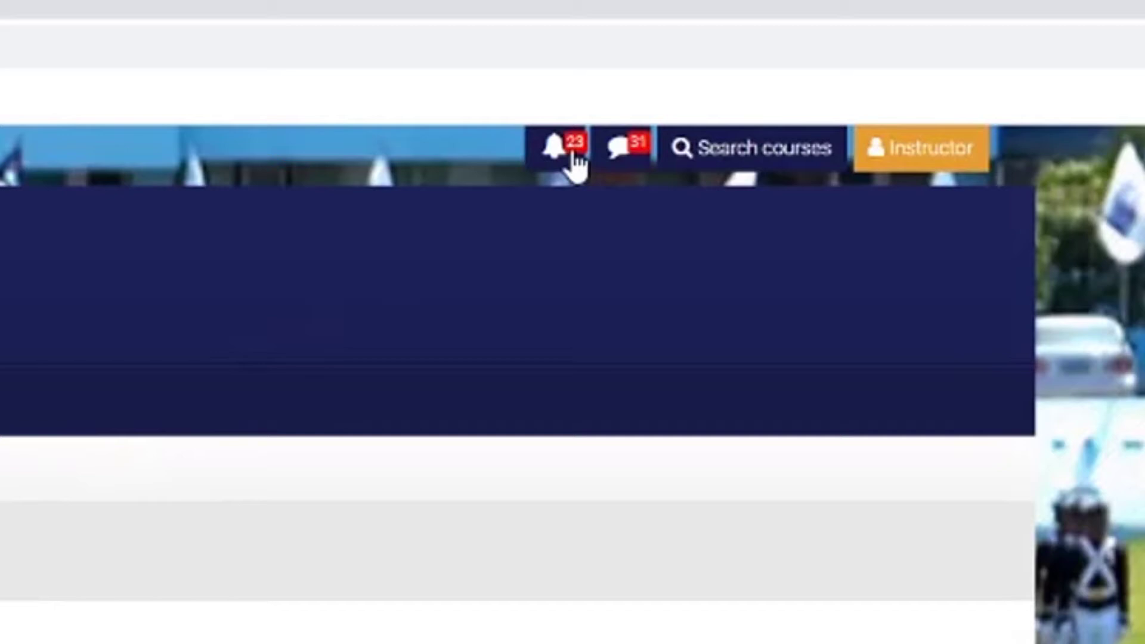
left_click(782, 71)
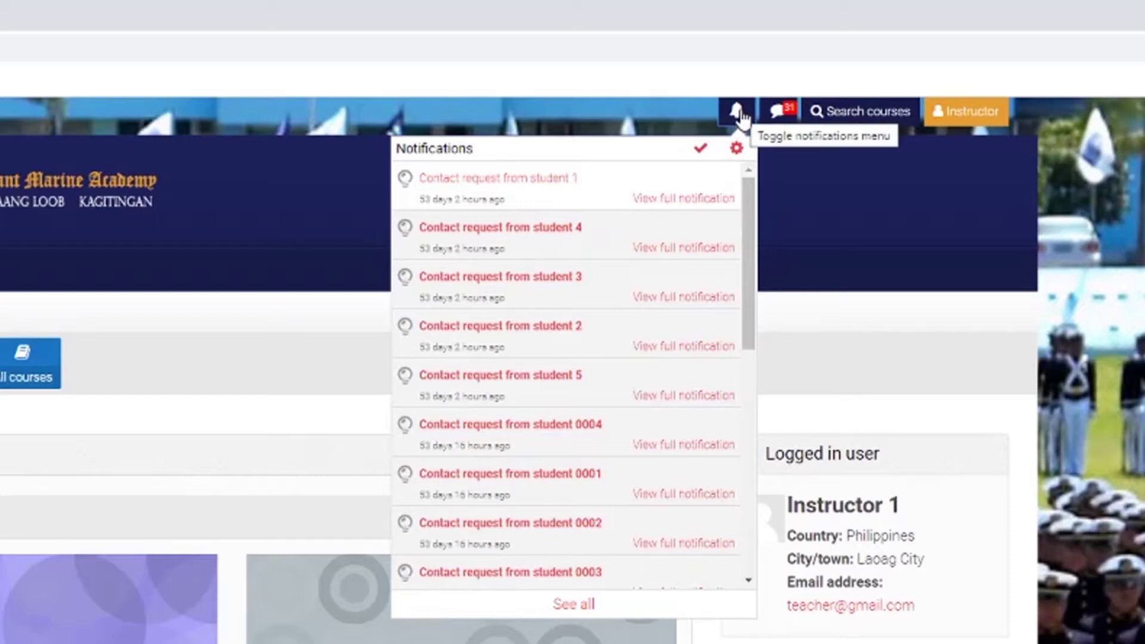
left_click(737, 110)
left_click(777, 111)
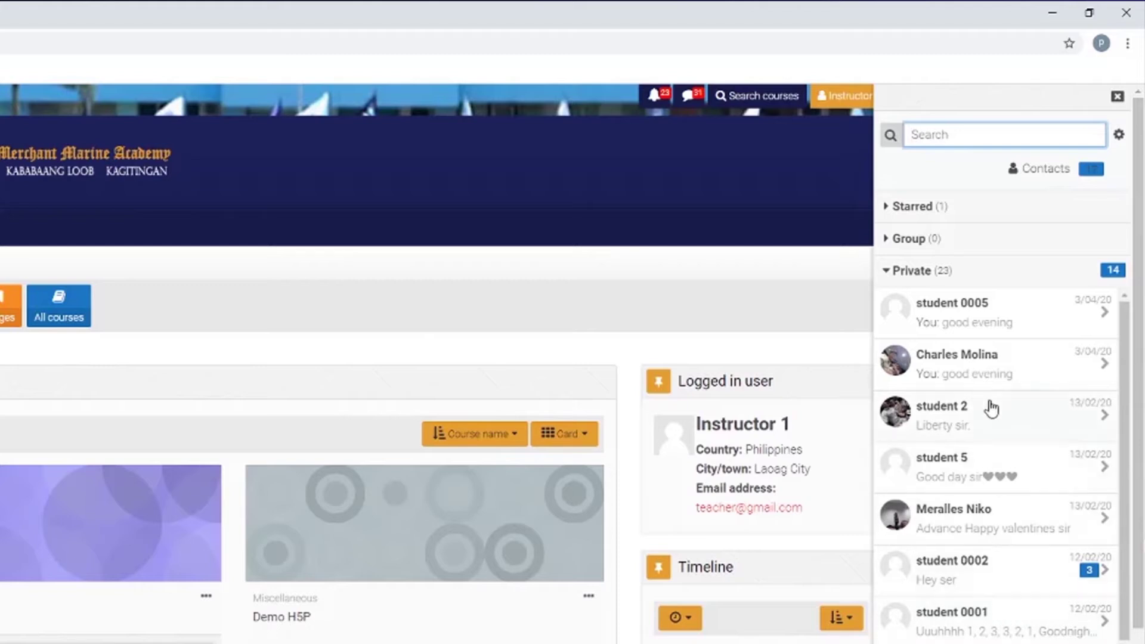
left_click(1113, 98)
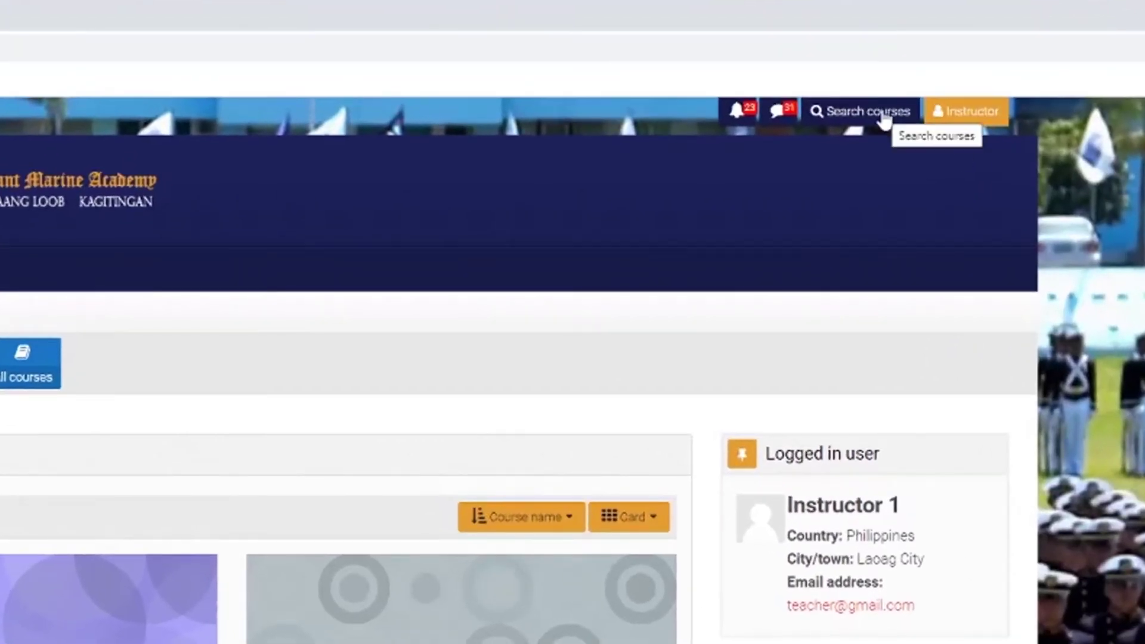
left_click(799, 102)
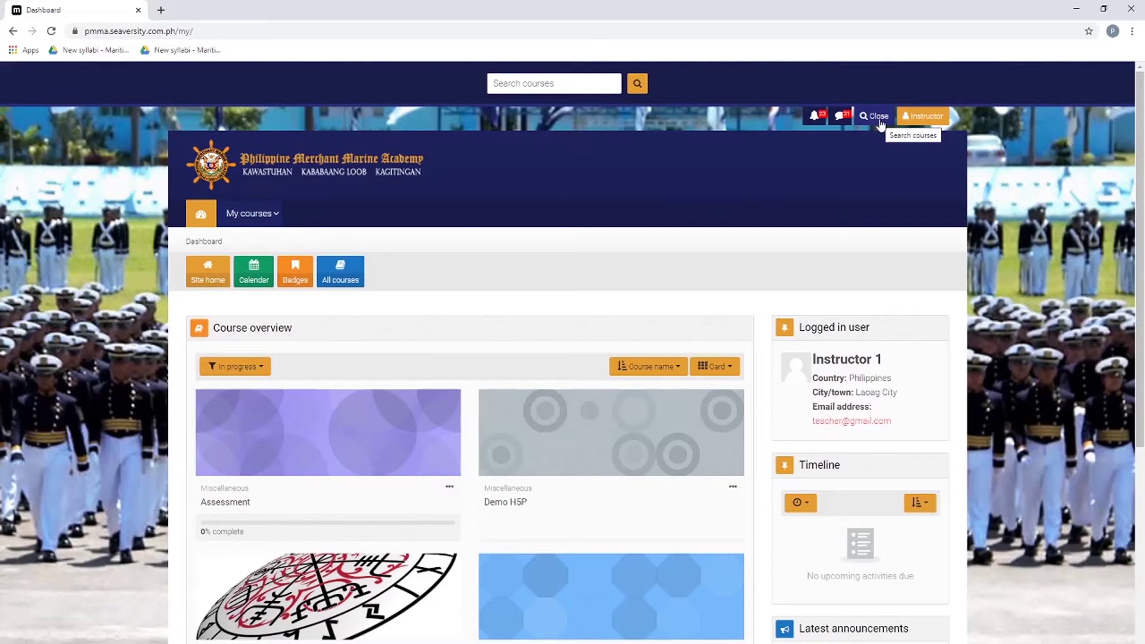
left_click(878, 117)
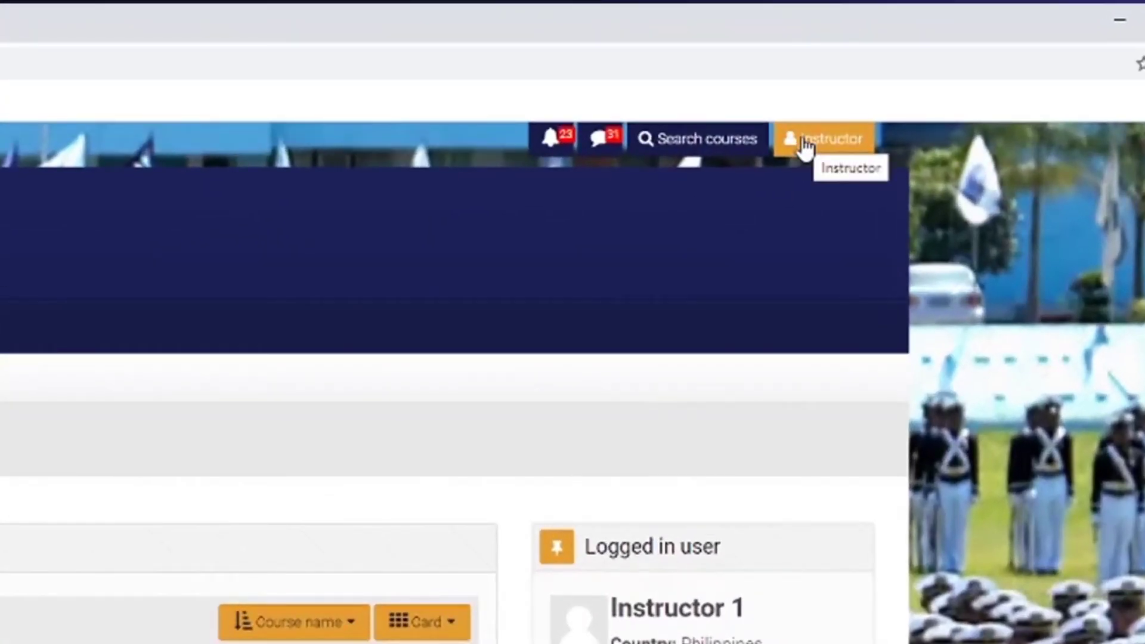
left_click(805, 151)
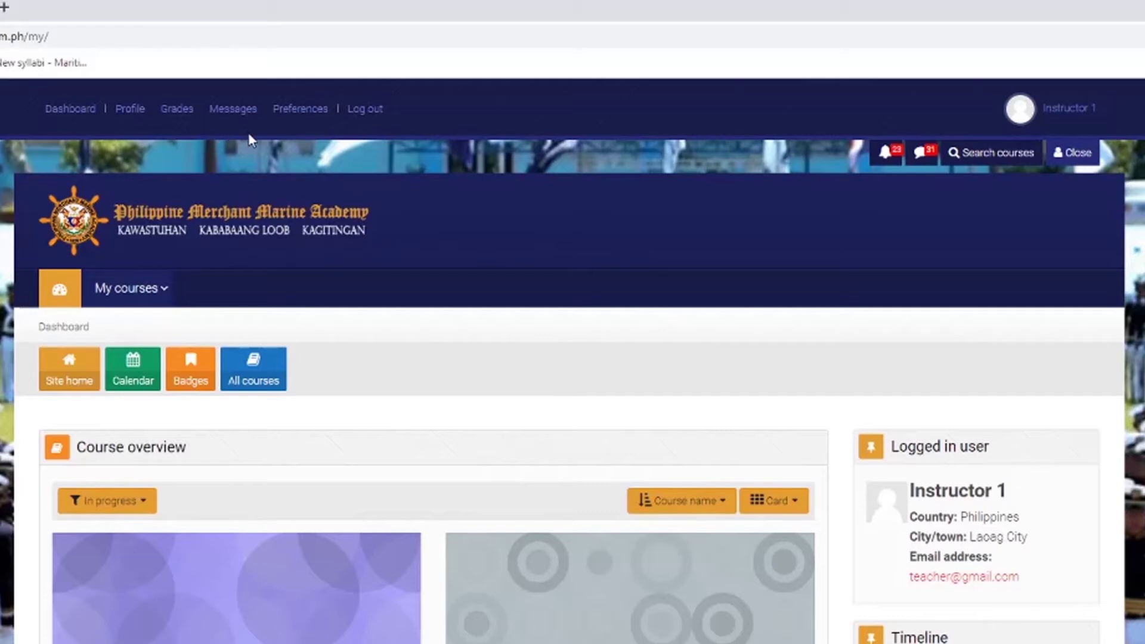
left_click(1072, 155)
scroll(557, 255, "down", 3)
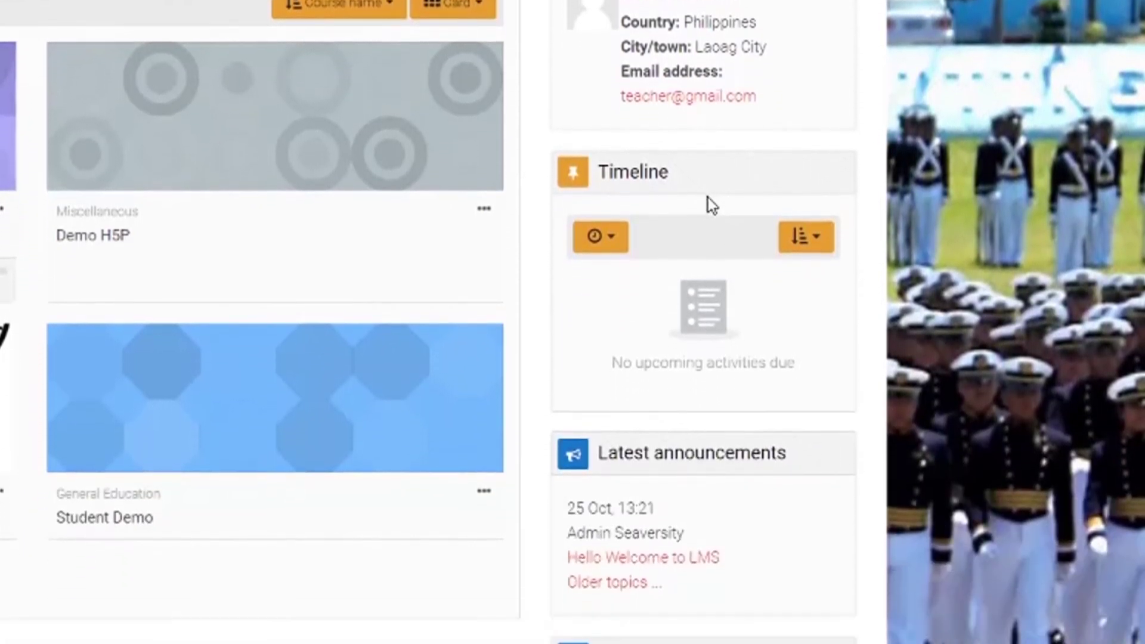
left_click(598, 237)
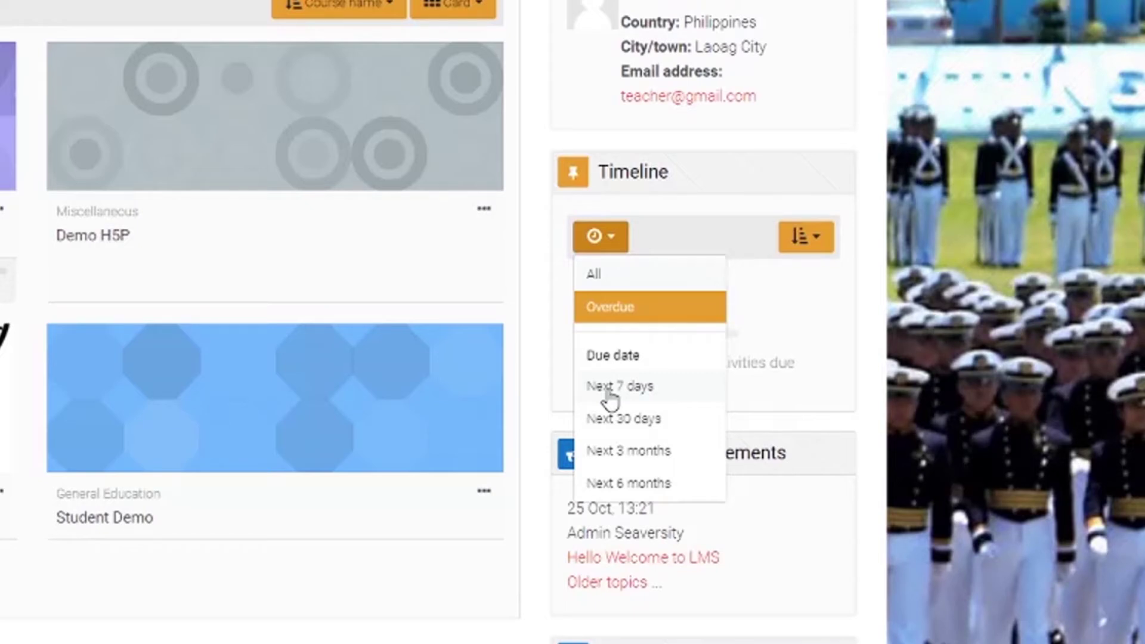
left_click(709, 248)
left_click(813, 237)
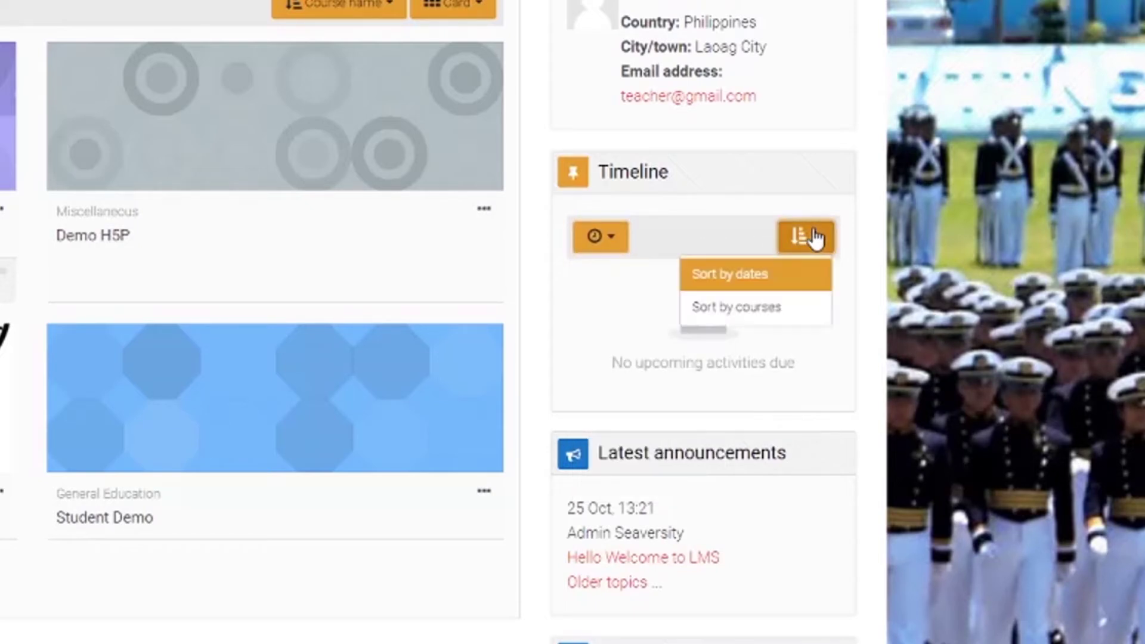
left_click(769, 308)
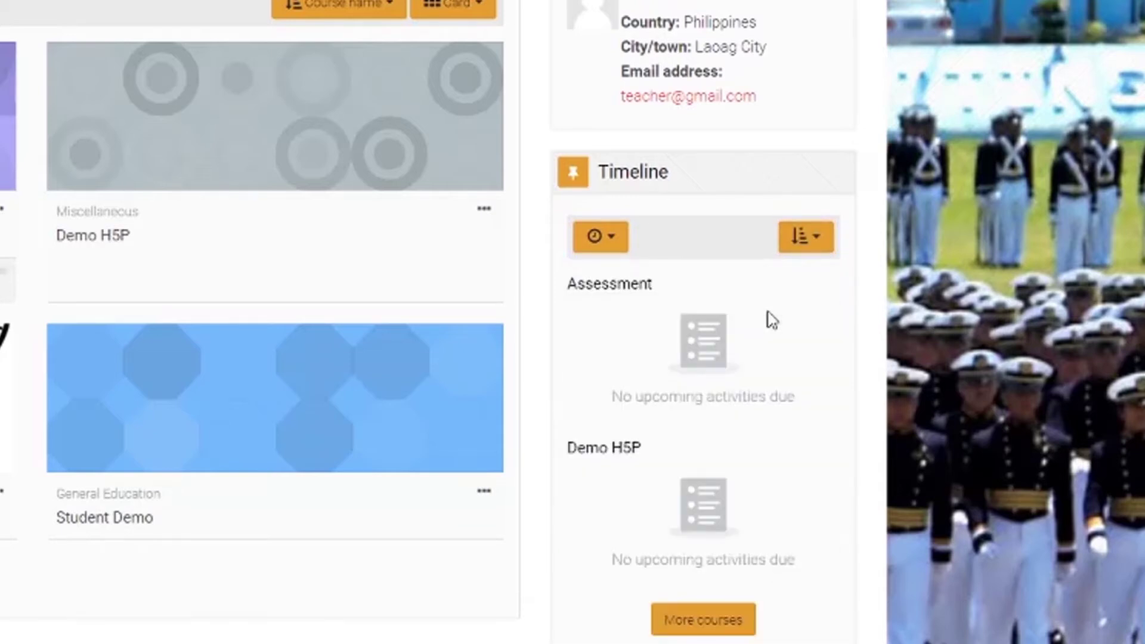
left_click(810, 244)
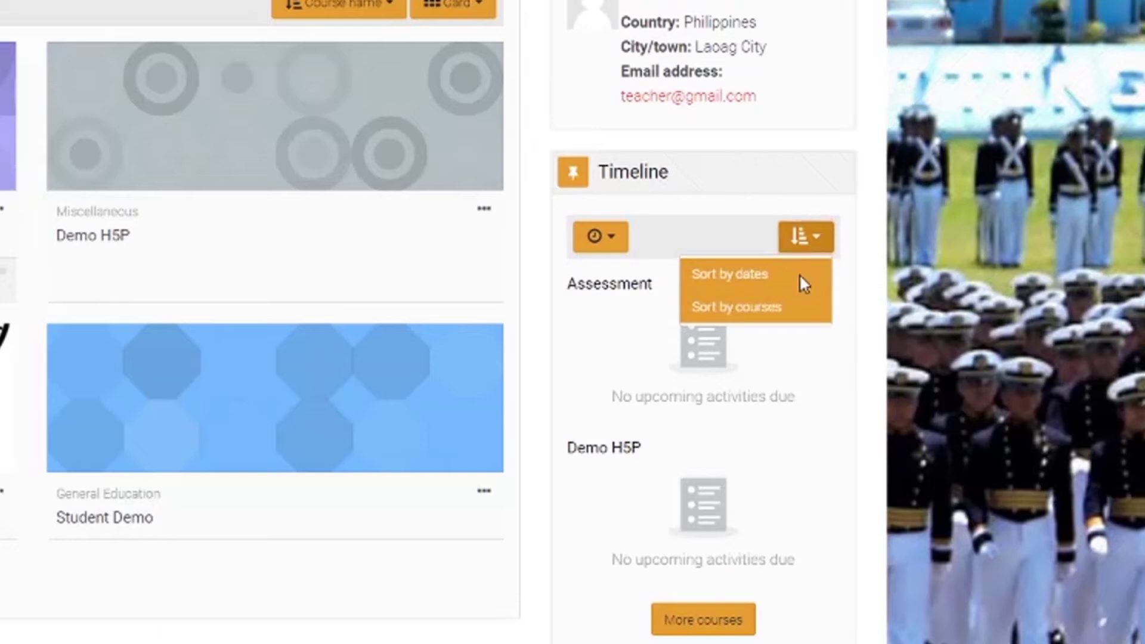
left_click(802, 283)
scroll(692, 370, "down", 2)
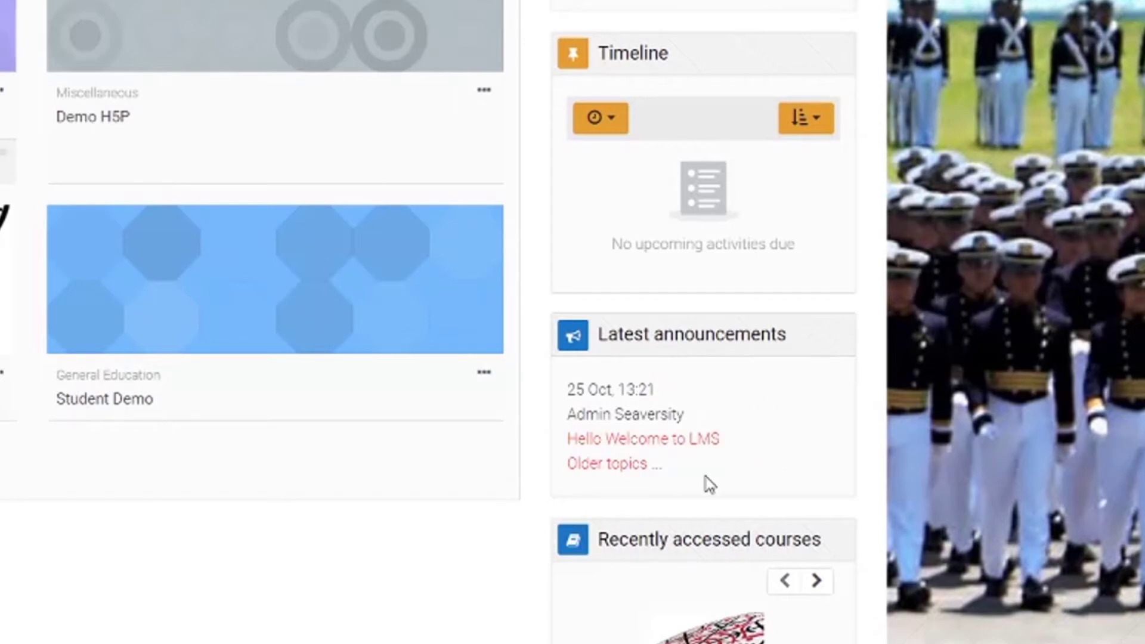
scroll(694, 485, "down", 5)
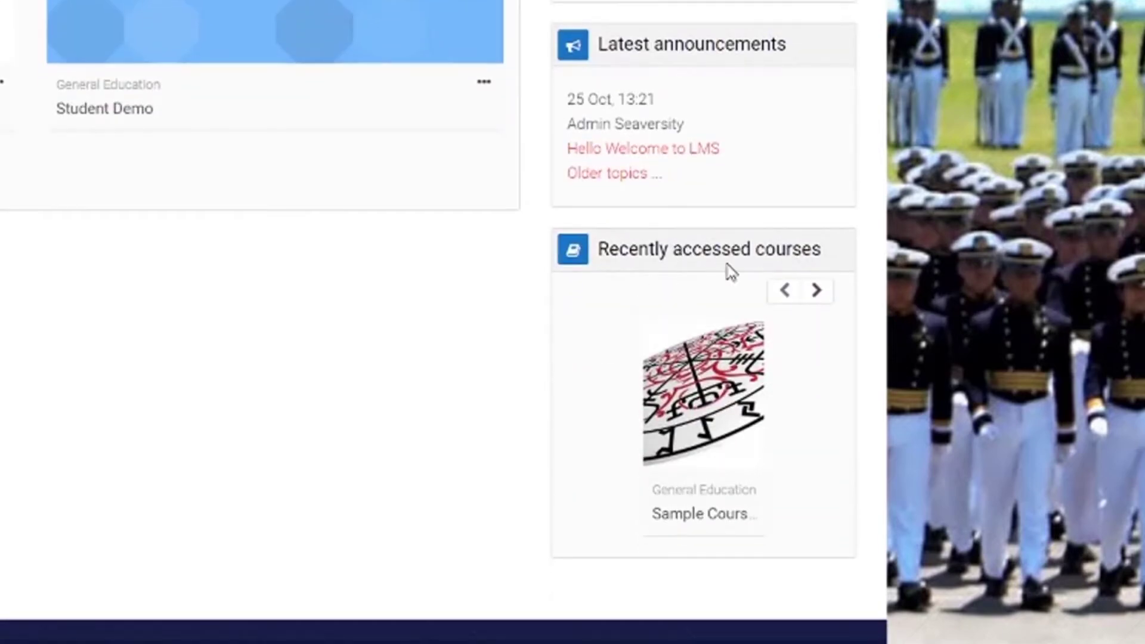
left_click(815, 293)
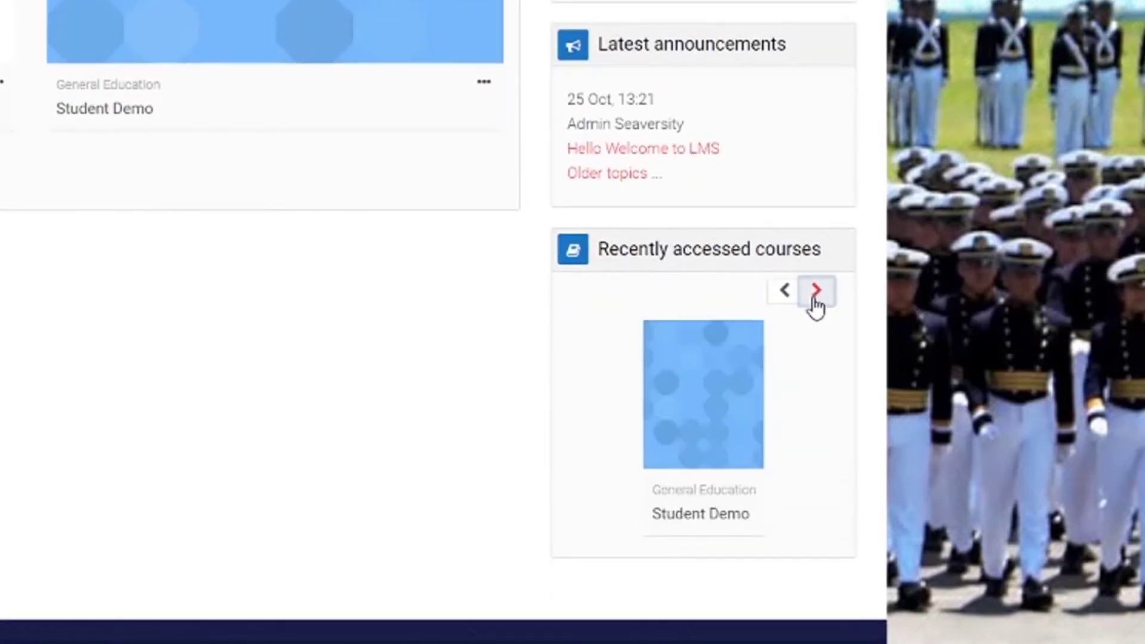
left_click(814, 294)
left_click(771, 303)
left_click(772, 303)
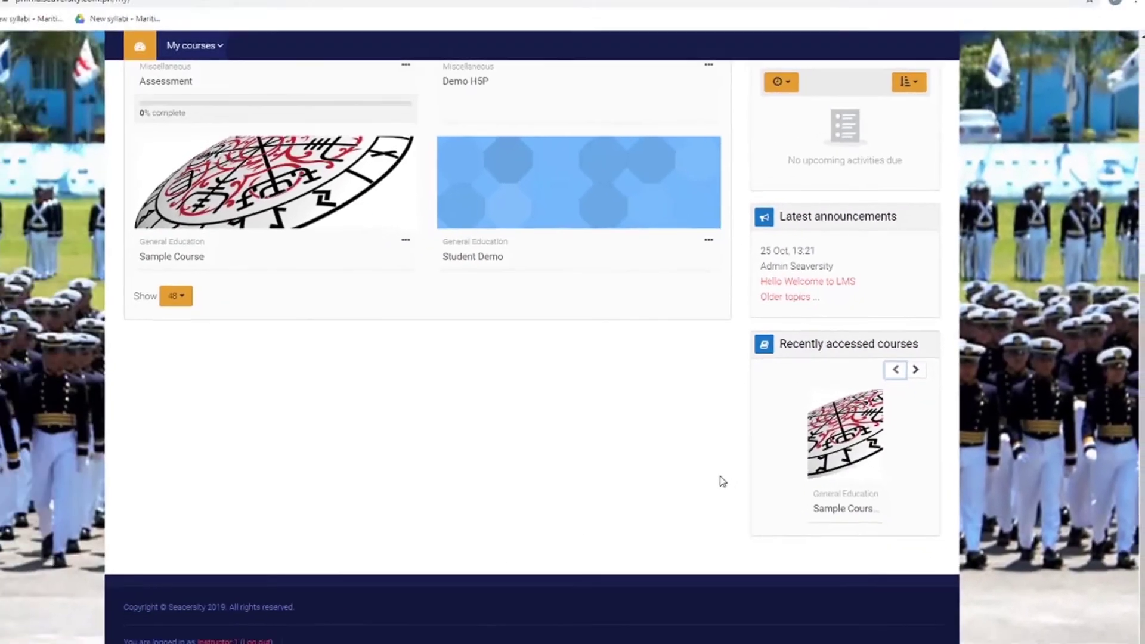
Keep the In progress filter and hide the Assessment course using Hide from view
scroll(723, 481, "up", 6)
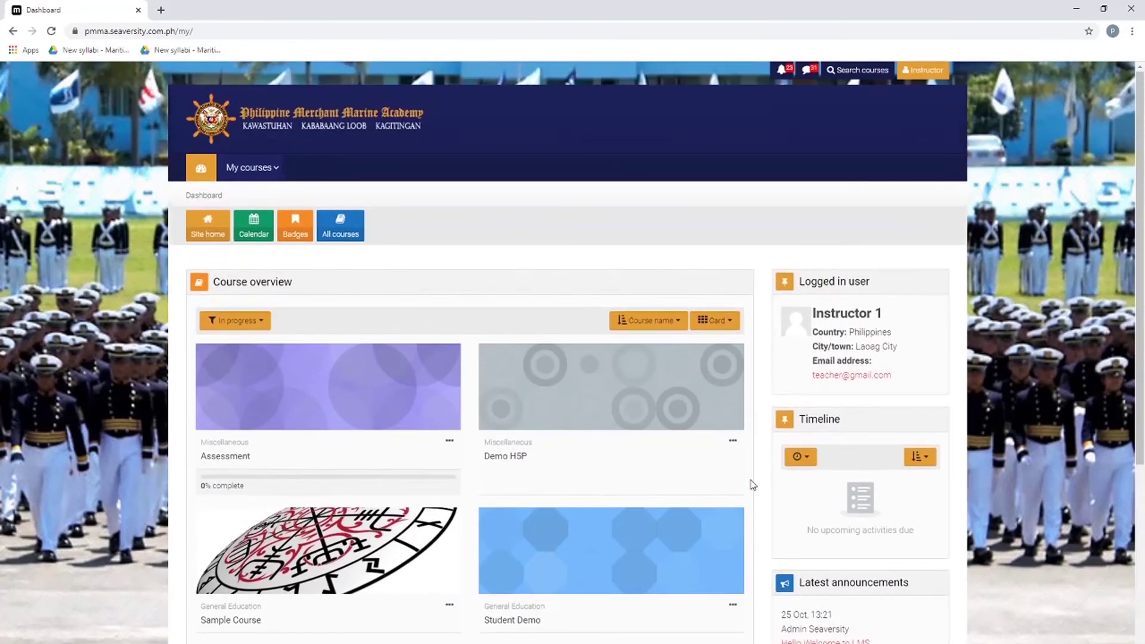
scroll(732, 480, "down", 1)
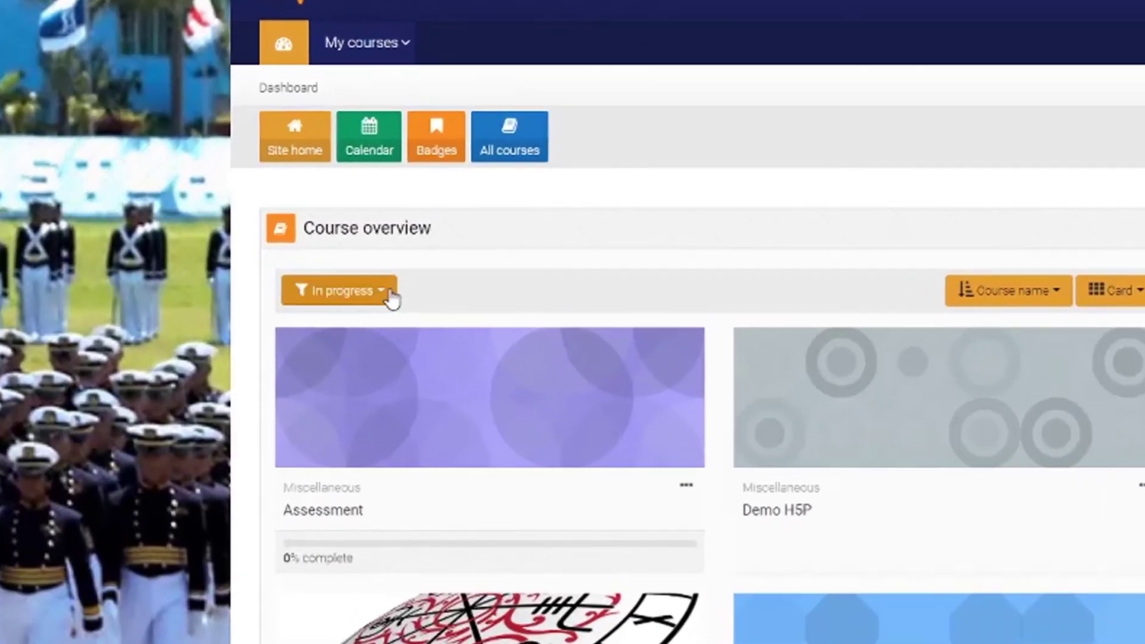
left_click(266, 262)
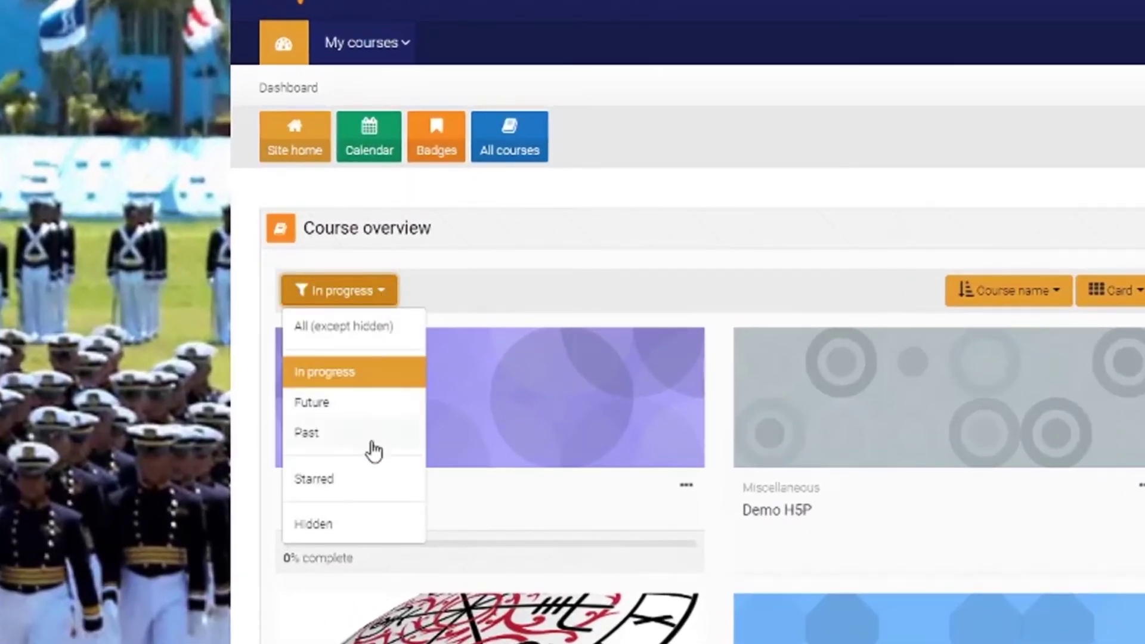
left_click(544, 282)
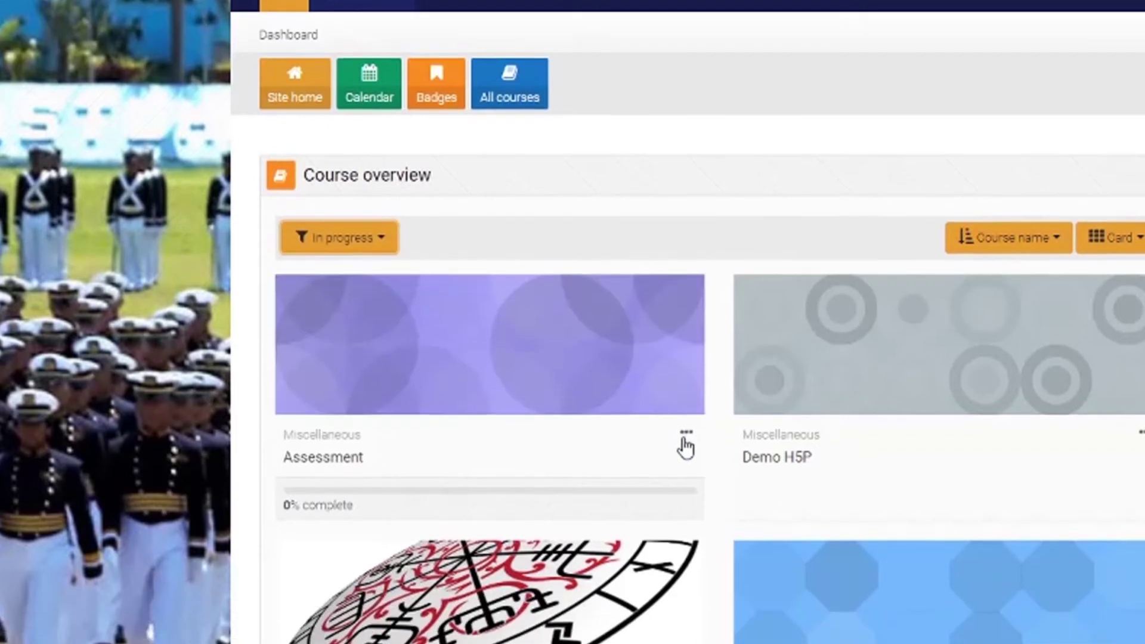
left_click(686, 484)
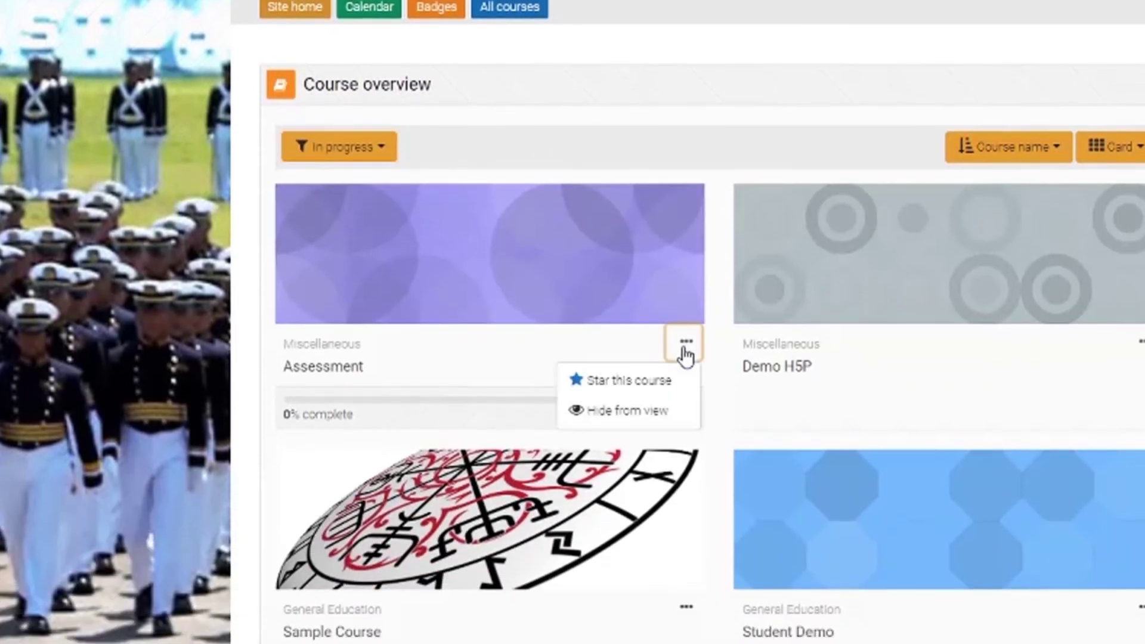
left_click(643, 419)
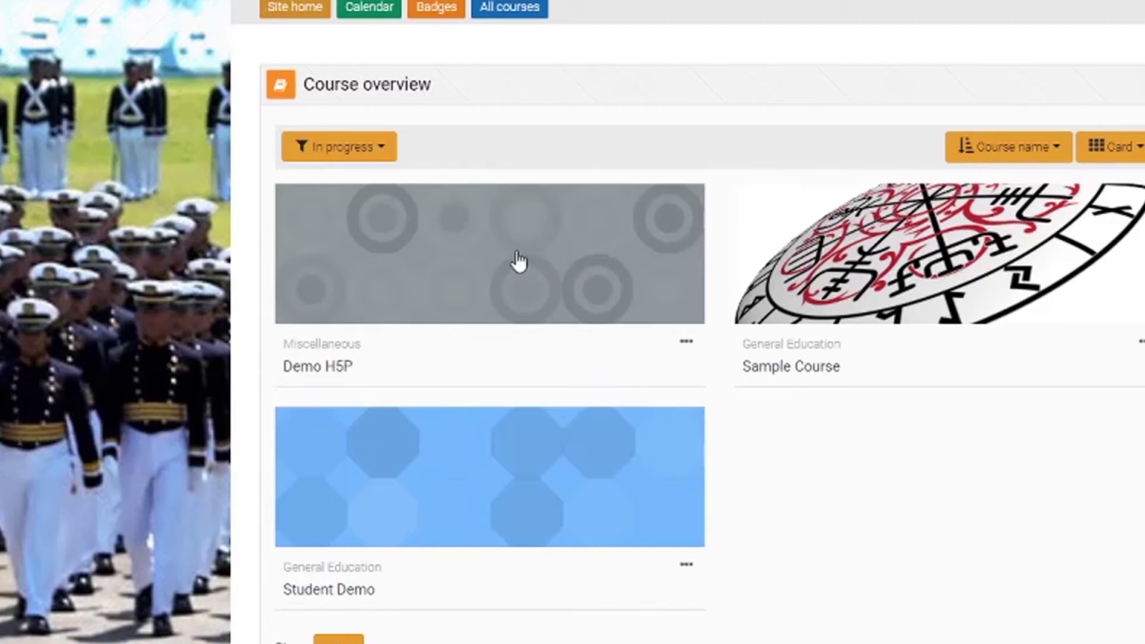
Under the Hidden filter, choose Show this course for Assessment, then return to In progress
left_click(366, 160)
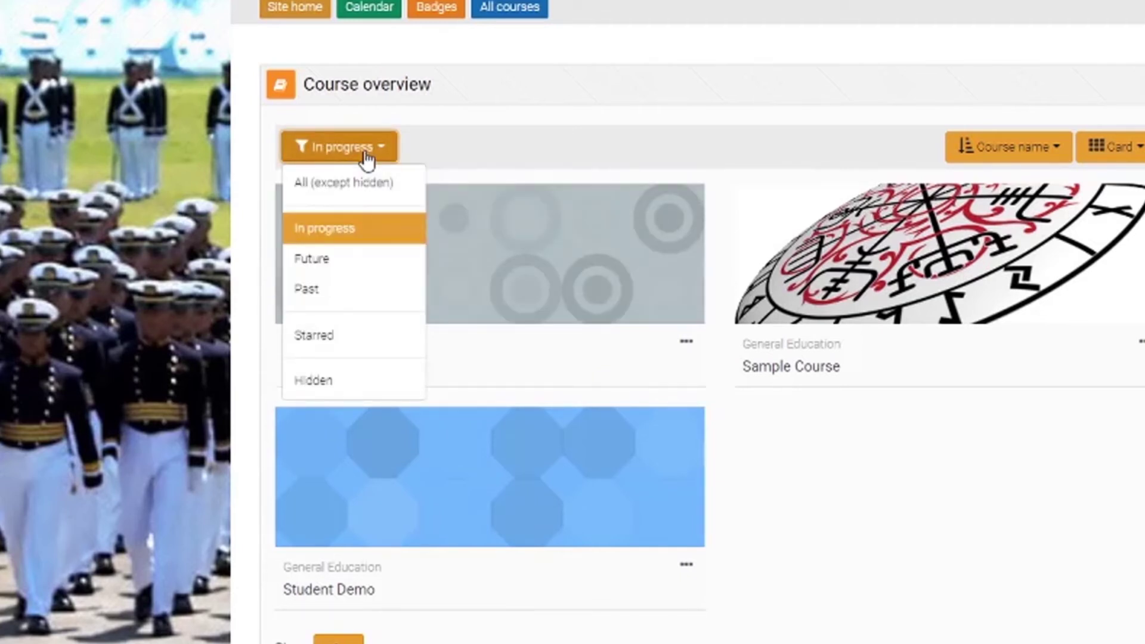
left_click(332, 379)
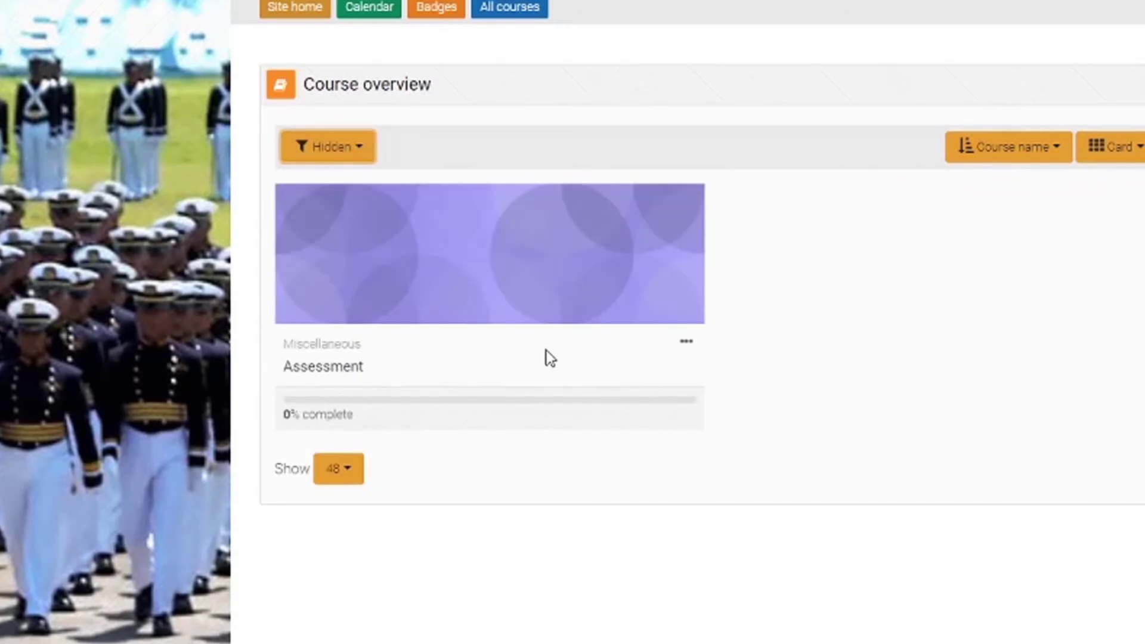
left_click(685, 345)
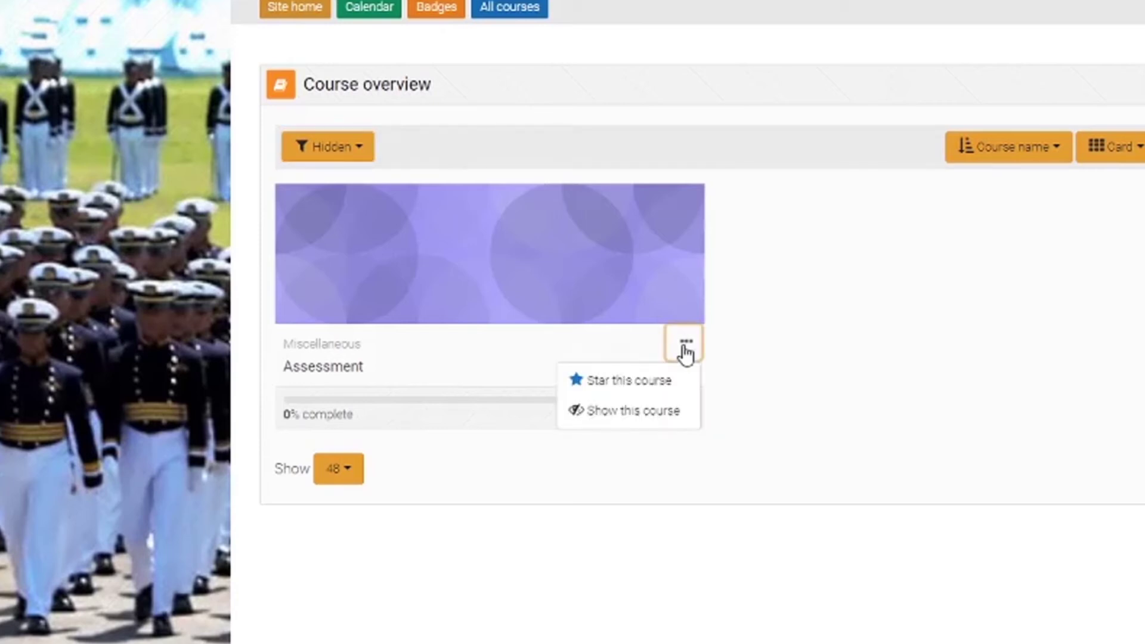
left_click(619, 412)
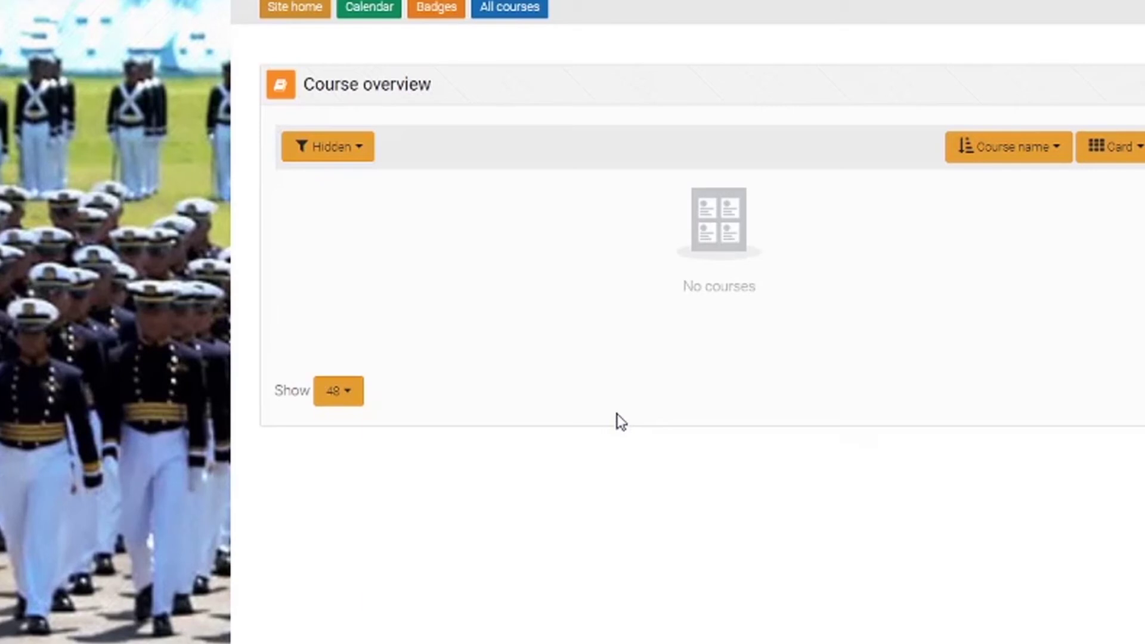
left_click(359, 156)
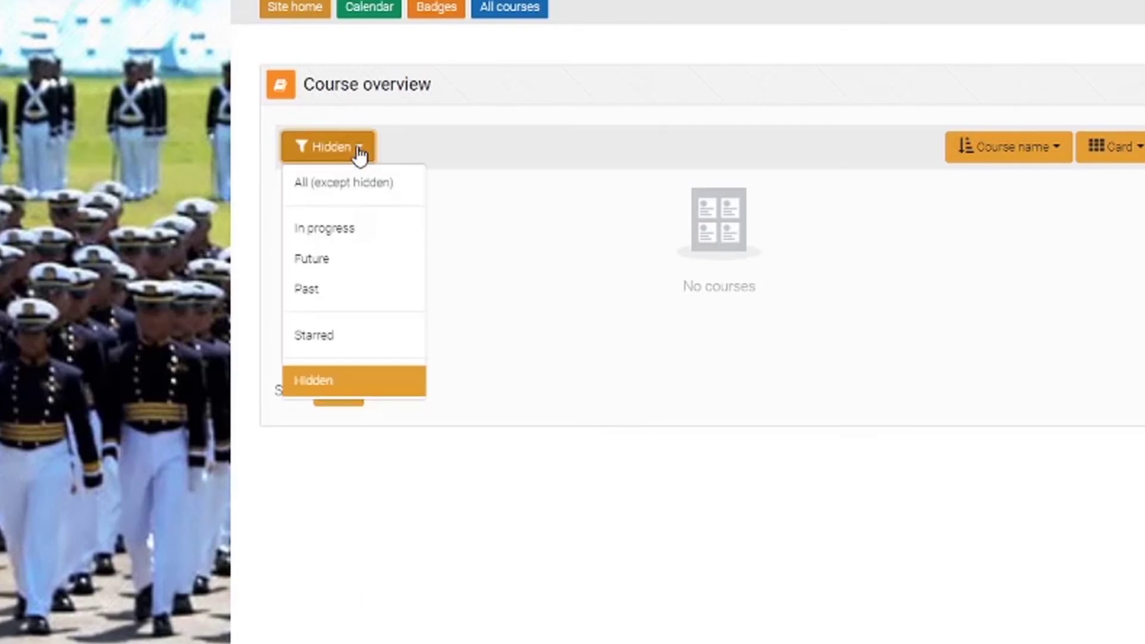
left_click(345, 239)
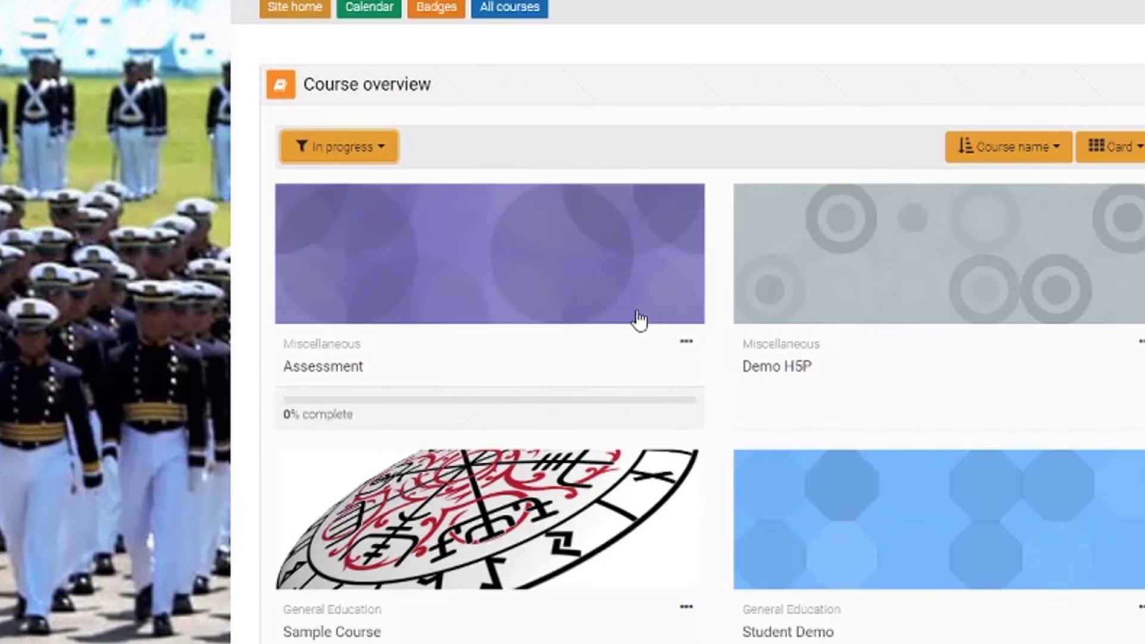
Star Assessment from its '...' menu, view it under Starred, then switch back to In progress
left_click(686, 344)
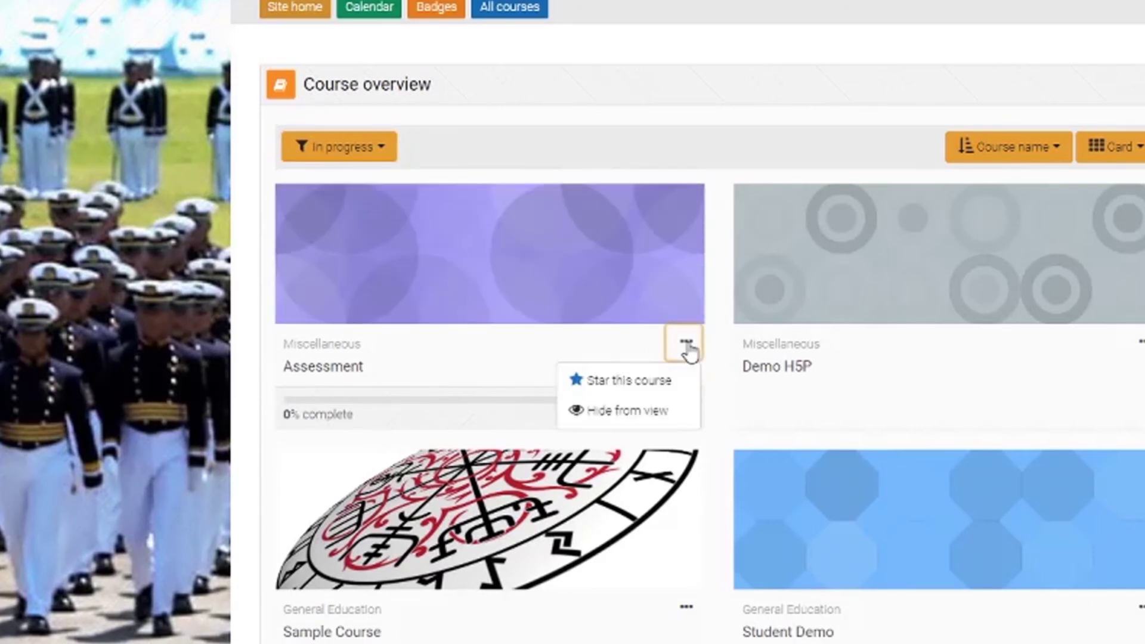
left_click(659, 396)
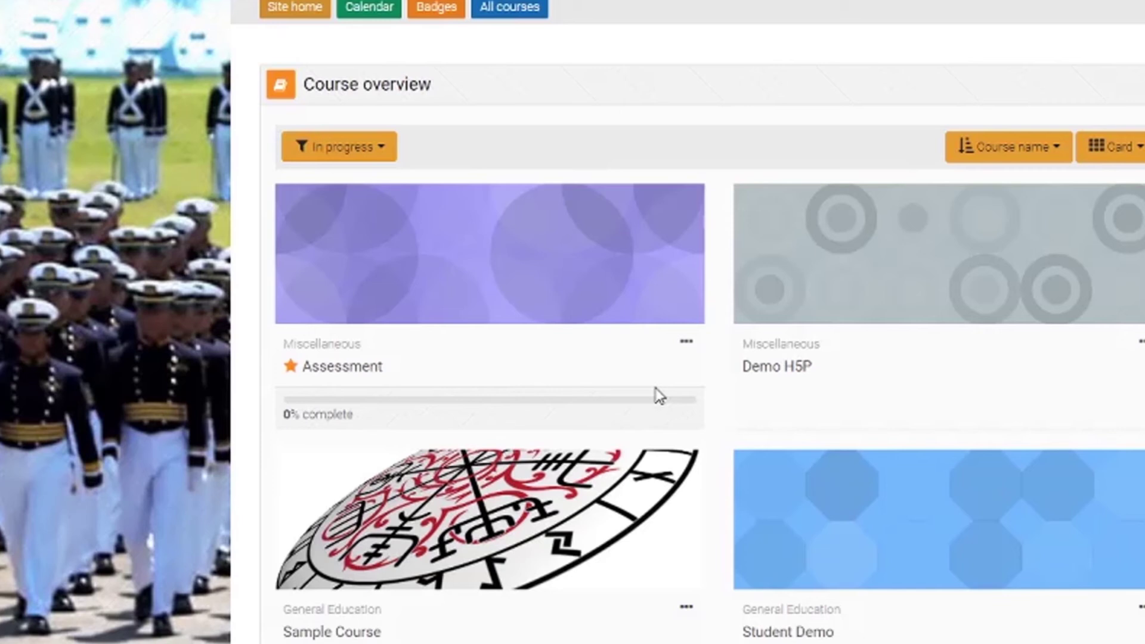
left_click(361, 154)
left_click(313, 333)
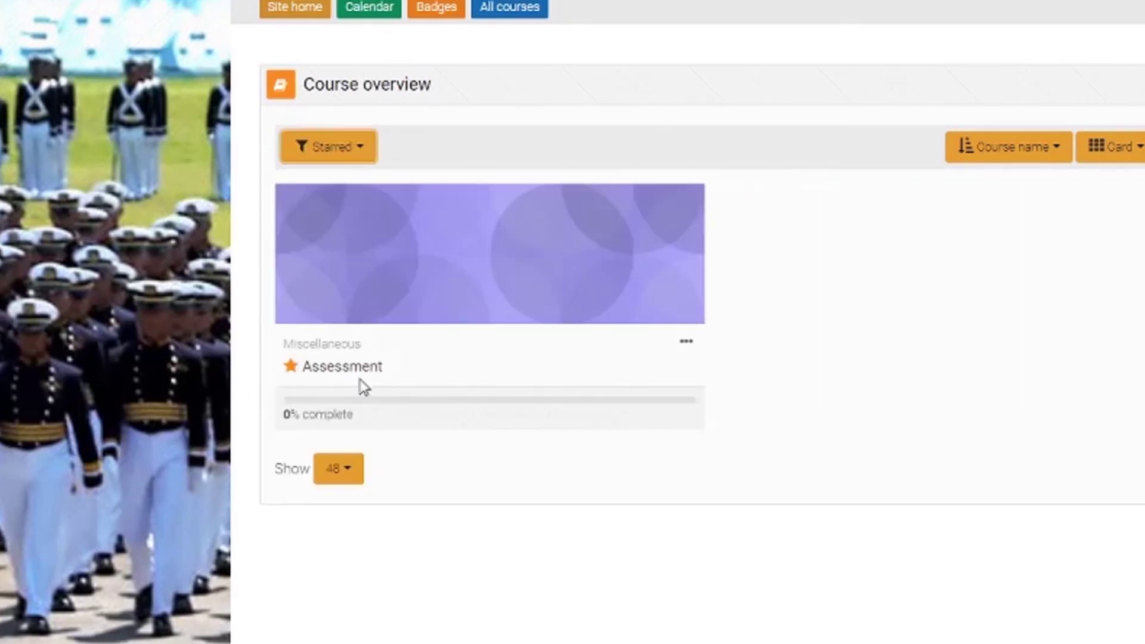
left_click(368, 157)
left_click(340, 228)
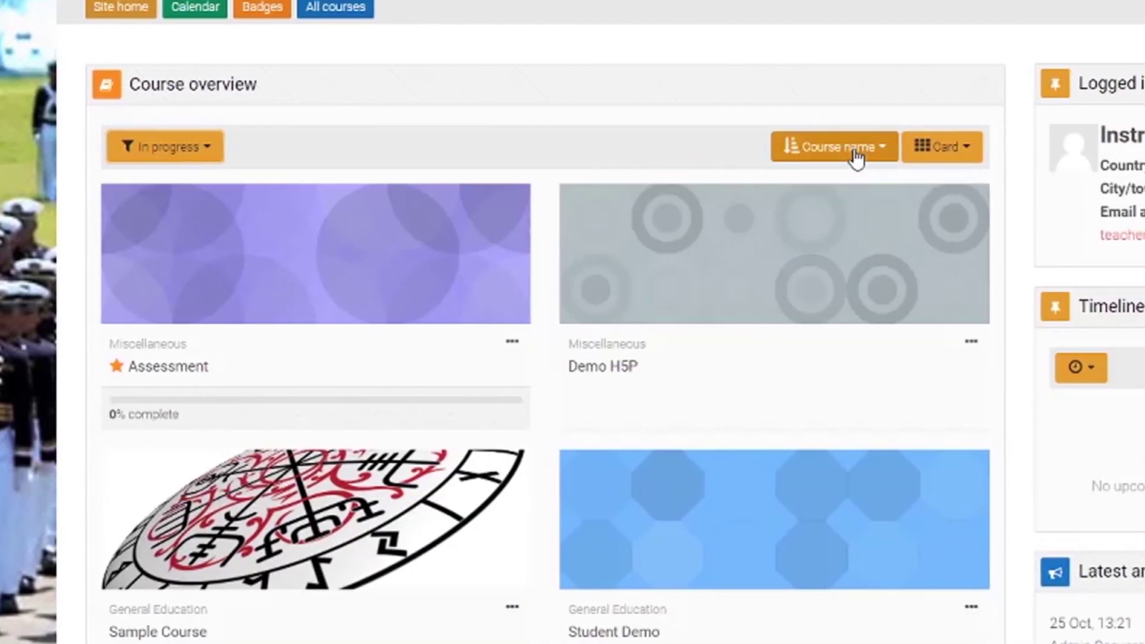
left_click(857, 158)
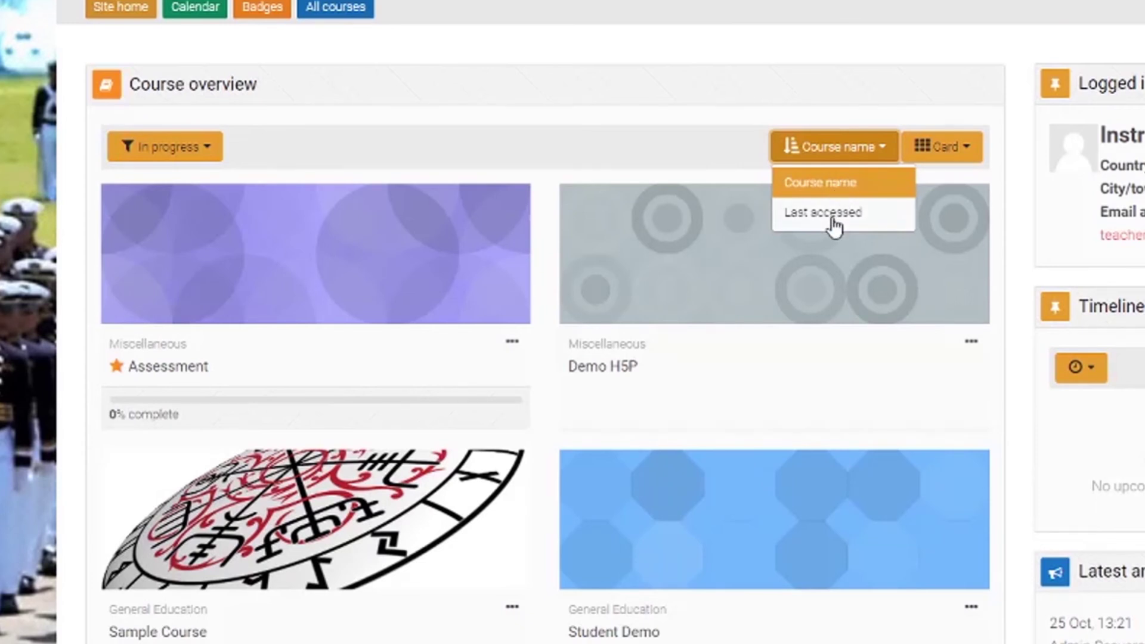
left_click(833, 224)
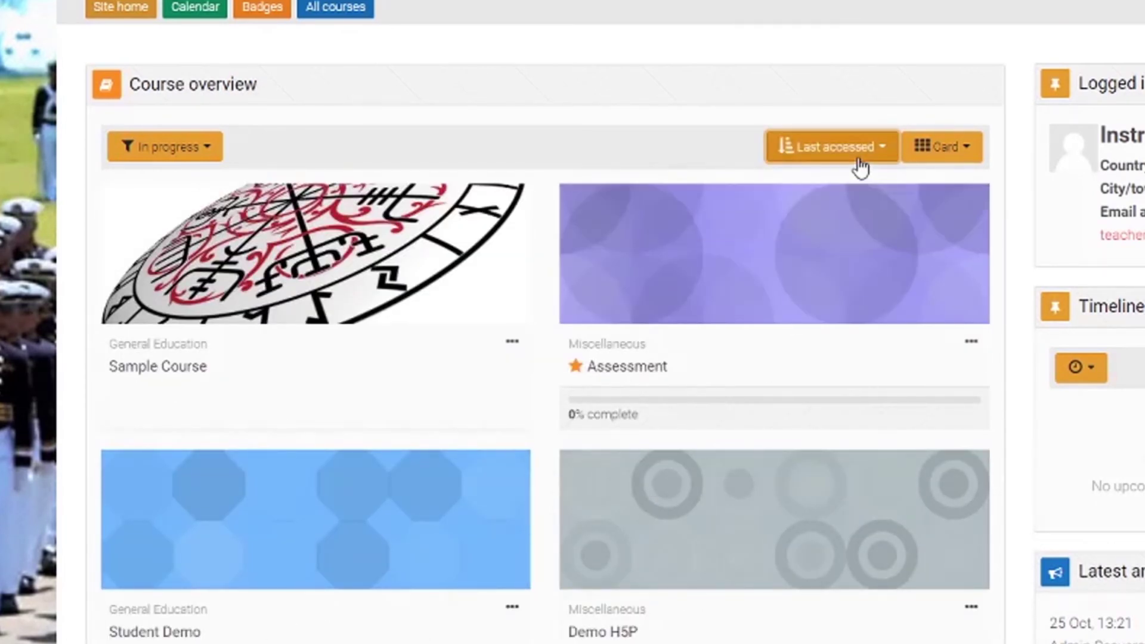
left_click(859, 159)
left_click(841, 181)
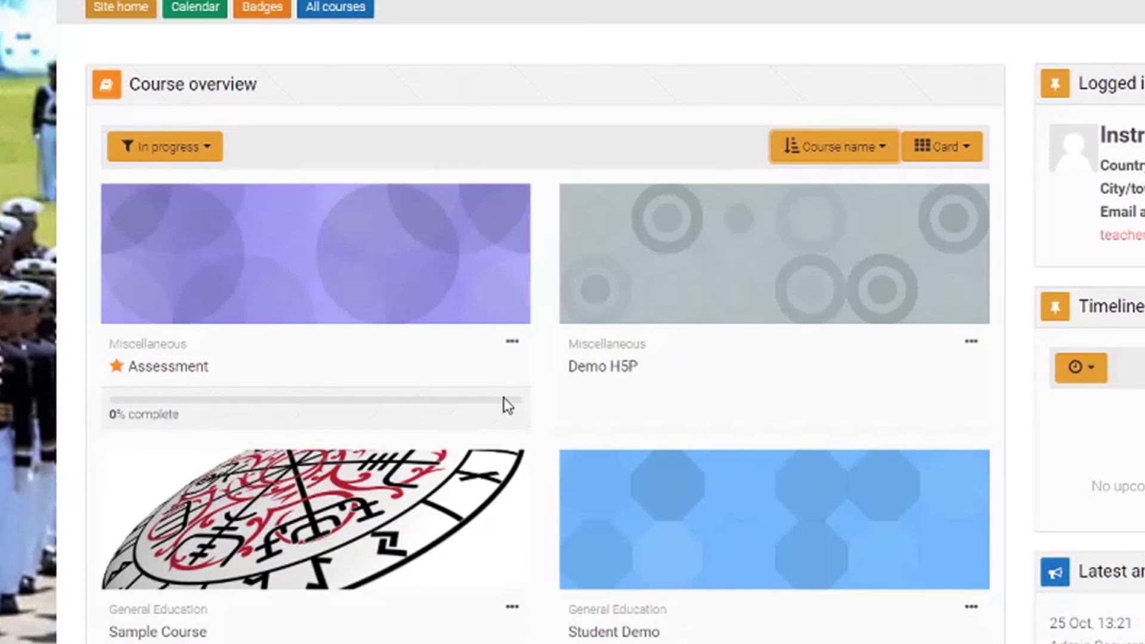
left_click(964, 148)
left_click(942, 216)
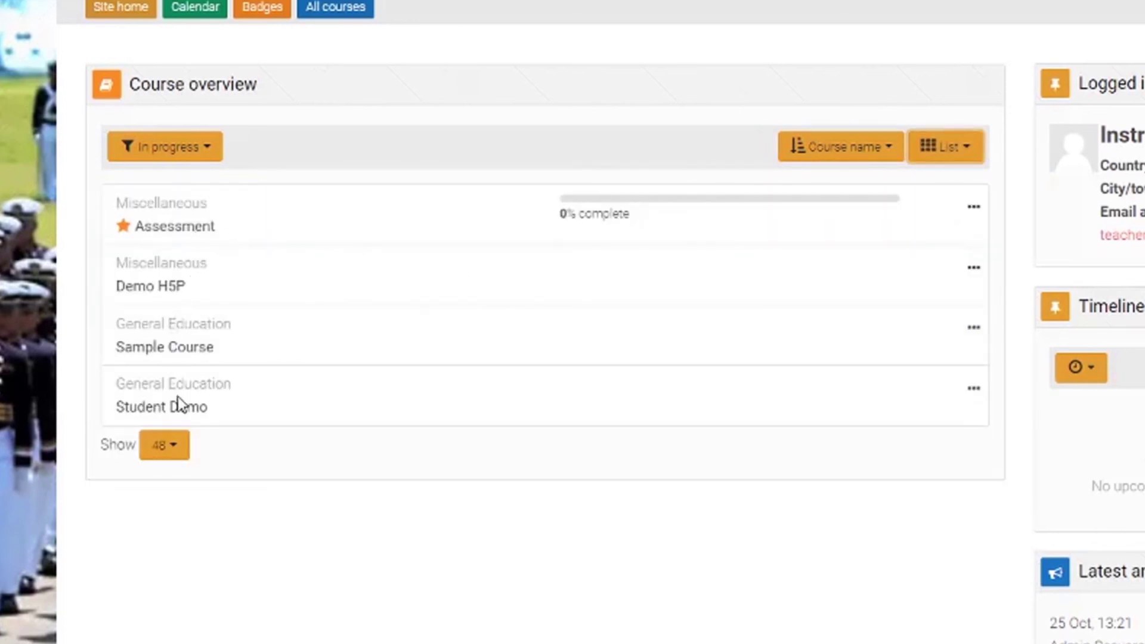
left_click(942, 147)
left_click(931, 245)
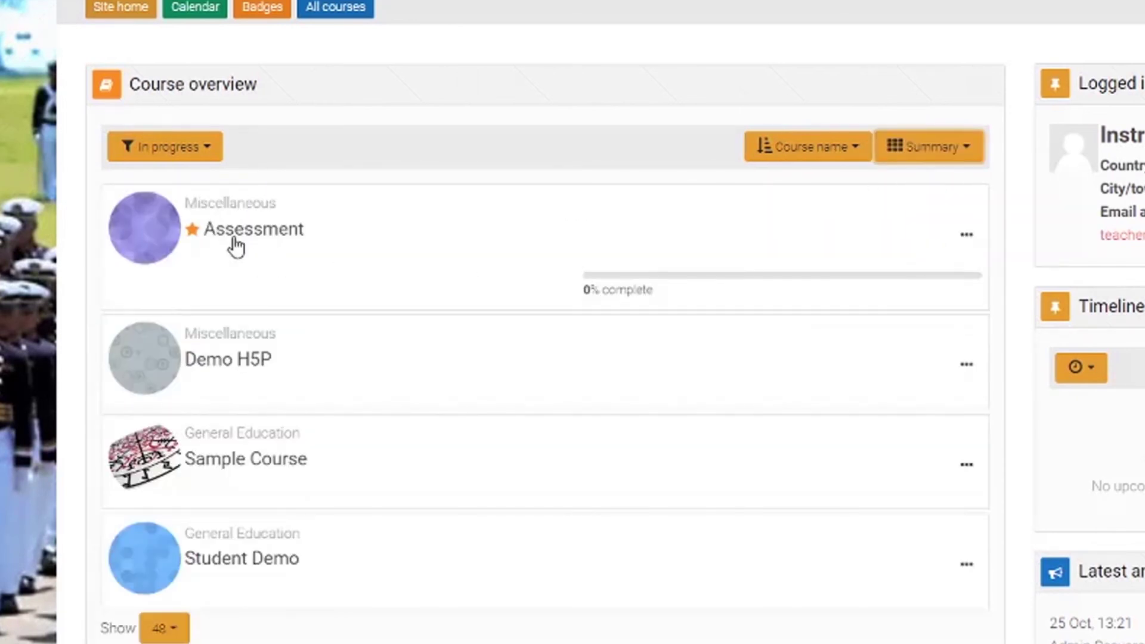
left_click(943, 147)
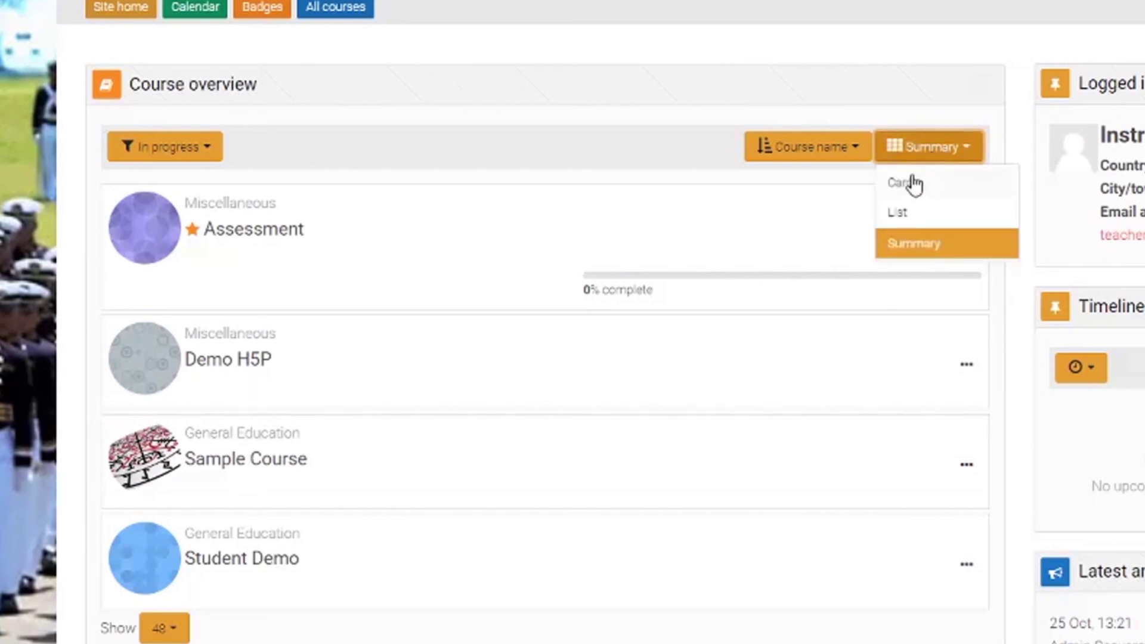
left_click(901, 182)
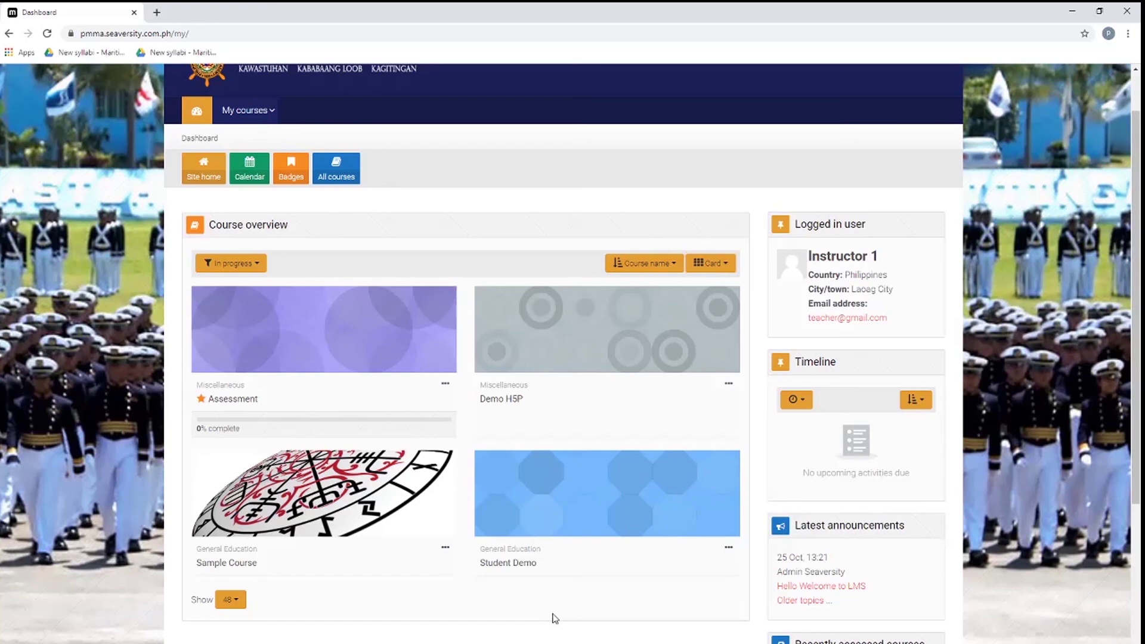
Change the Course overview page size from 48 to 12 courses
left_click(233, 600)
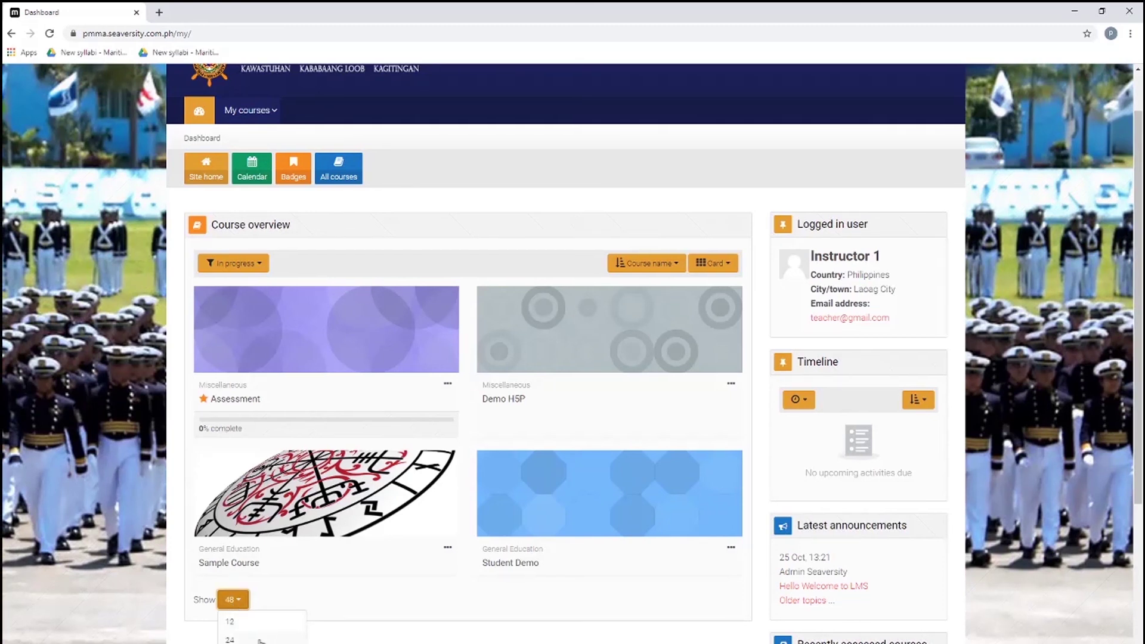
left_click(269, 623)
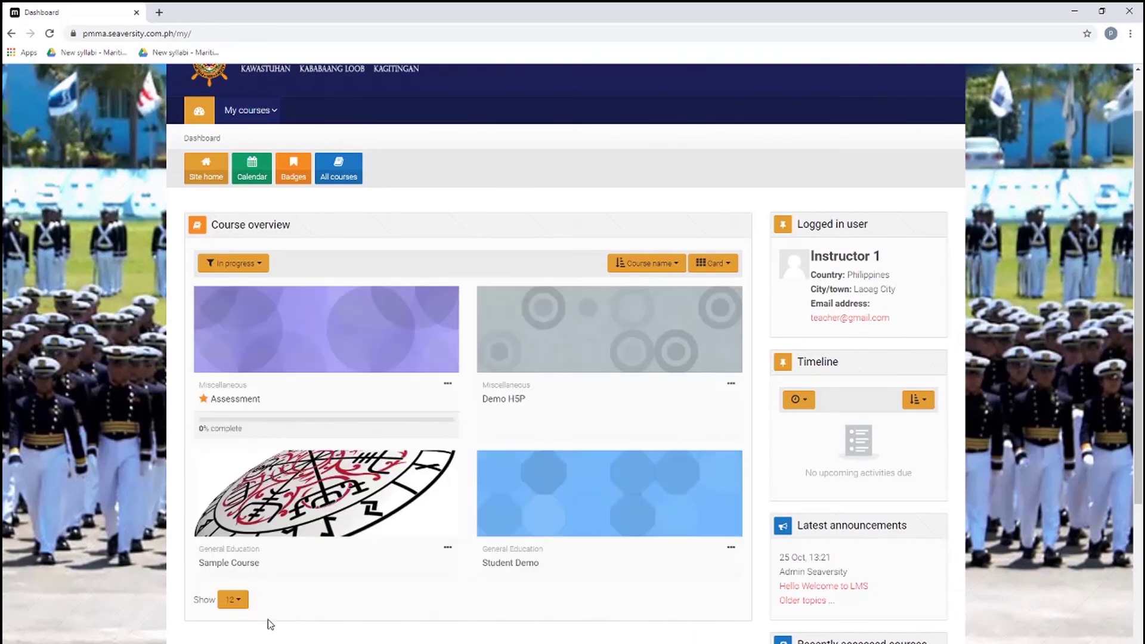